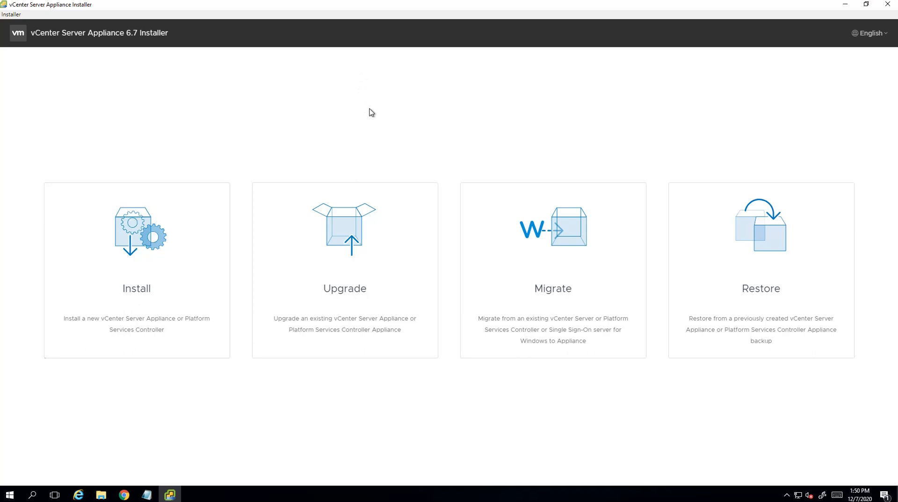
- Start an appliance upgrade and review the source appliance and SSO connection fields
left_click(382, 271)
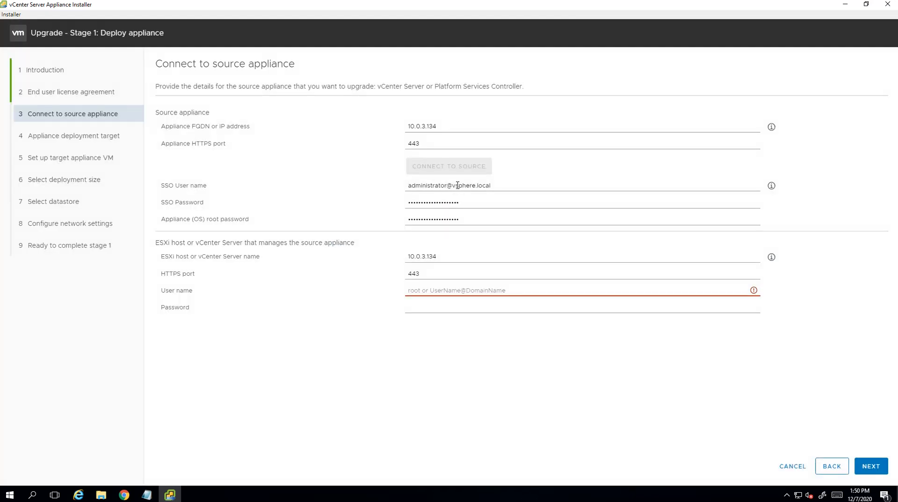
left_click_drag(466, 125, 354, 127)
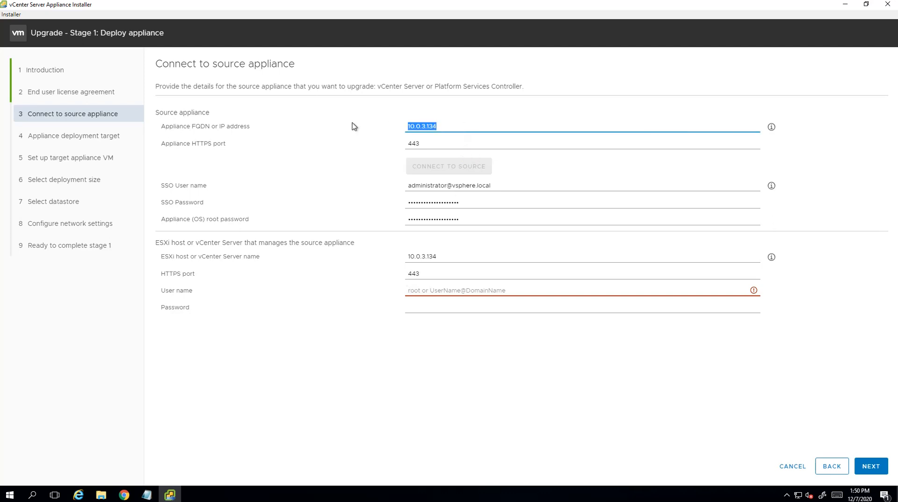
left_click(494, 188)
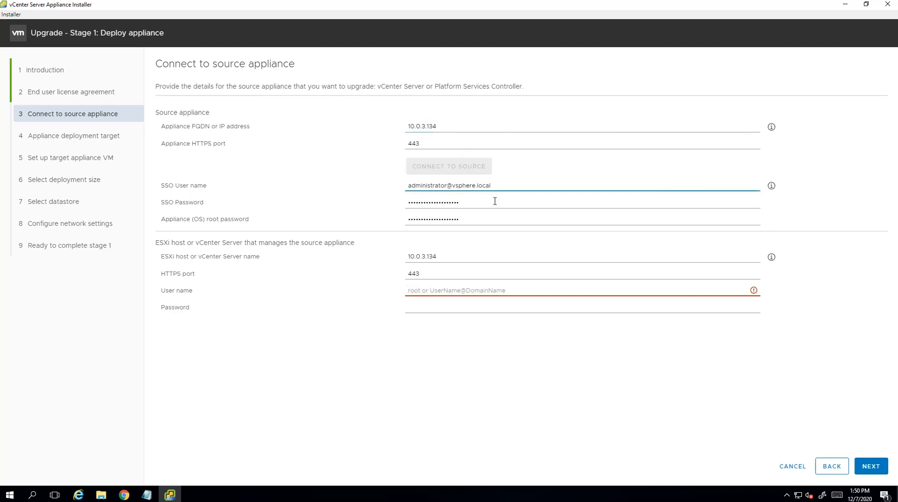
left_click(494, 202)
left_click(490, 220)
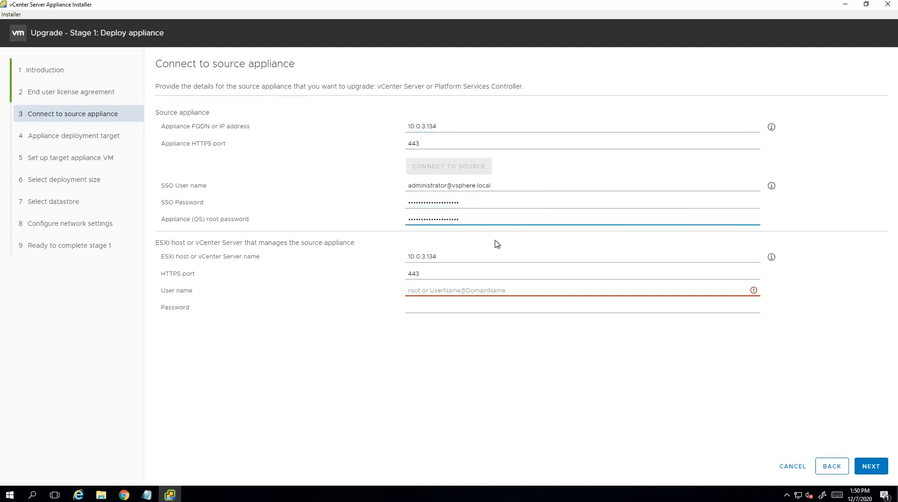
left_click_drag(483, 256, 391, 256)
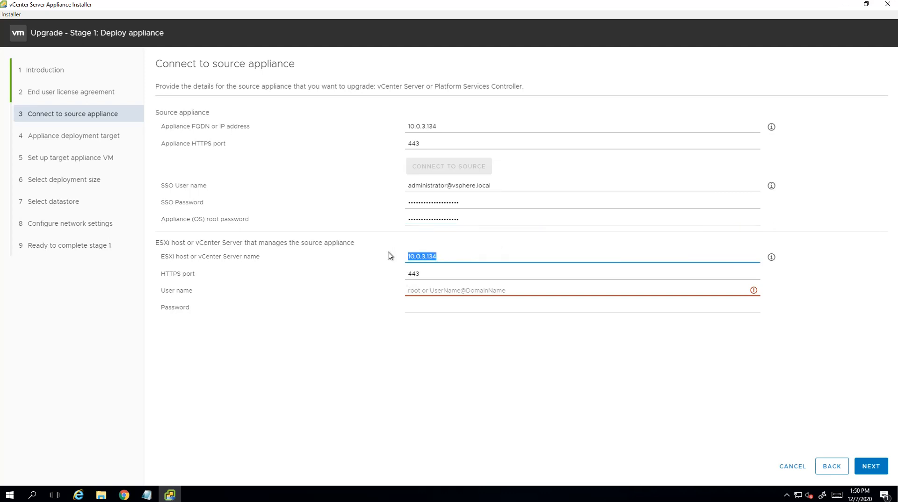
- Enter the administrator user name and password for managing host 10.0.3.134 and submit
left_click(436, 289)
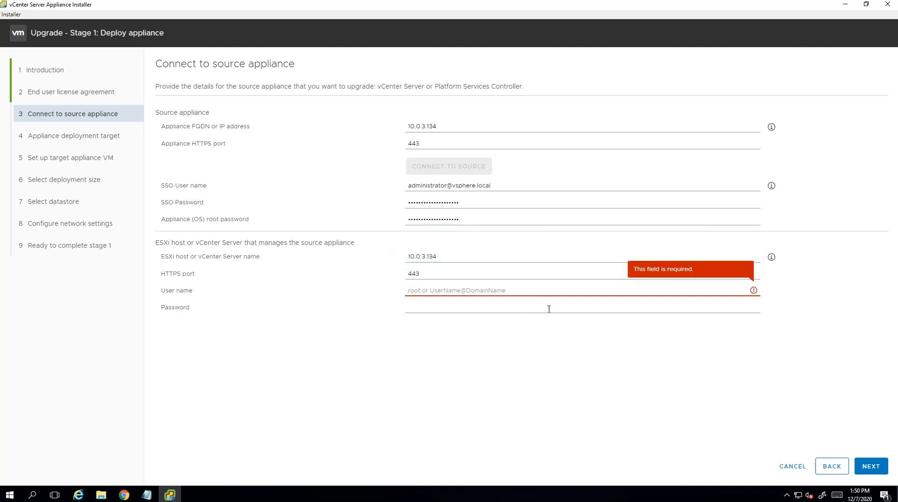
type("administratopr")
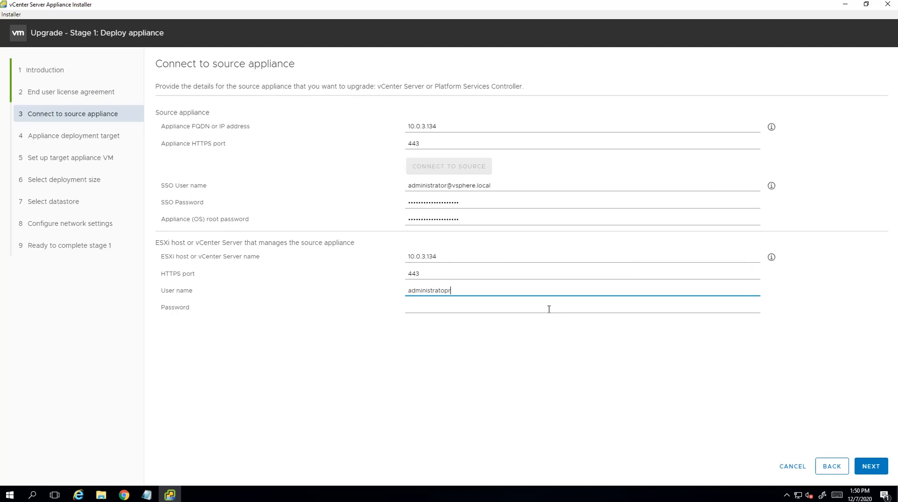
key("BackSpace")
key("BackSpace")
type("r@vsphere.local")
left_click(550, 309)
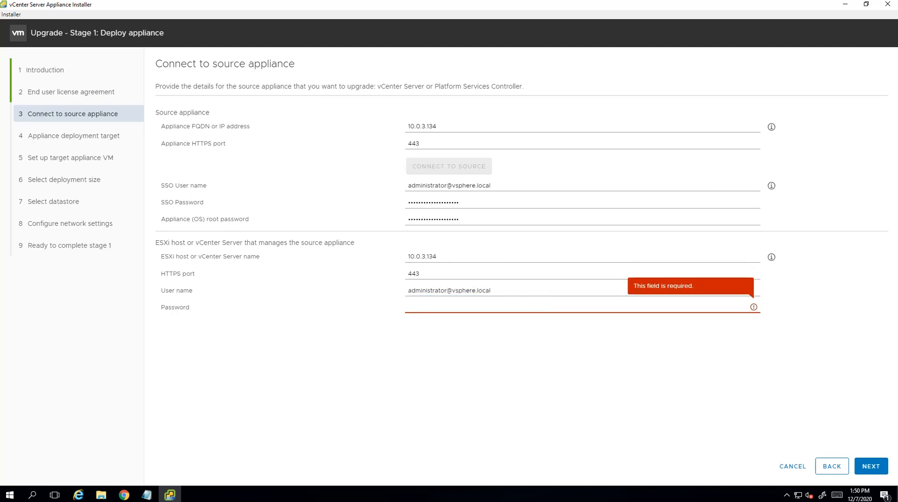
key("ctrl+v")
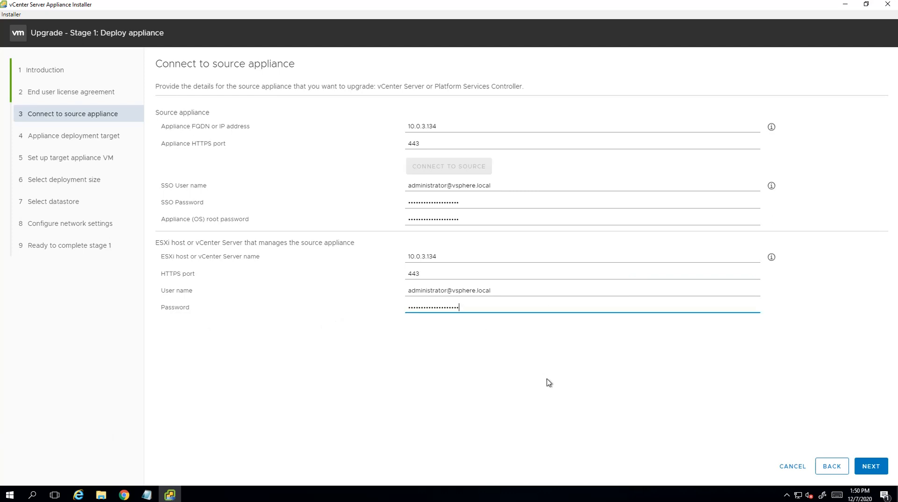
left_click(871, 466)
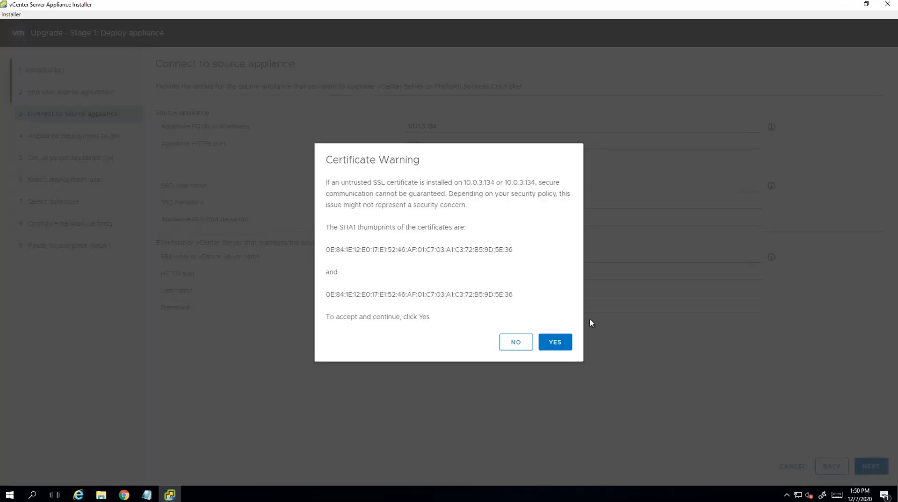
- Accept the certificate, then give deployment target host 10.0.3.134 its password and submit
left_click(555, 343)
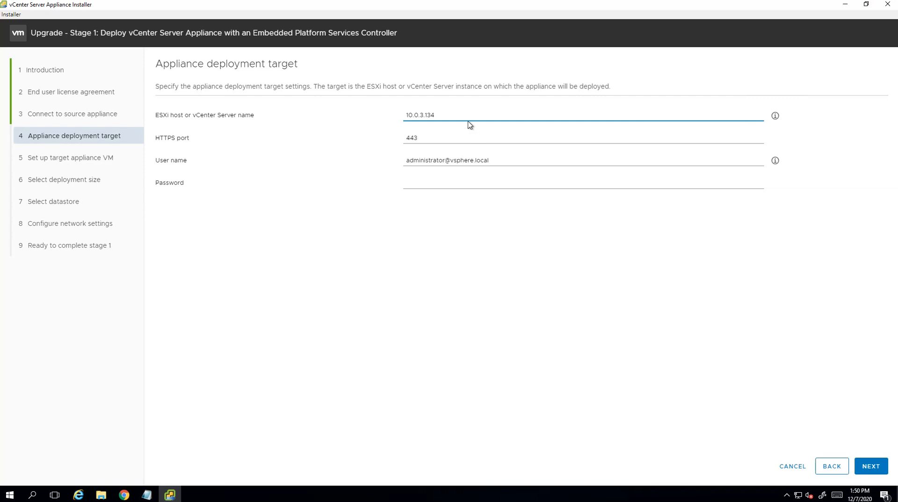
double_click(449, 116)
left_click(485, 186)
key("ctrl+v")
left_click(871, 466)
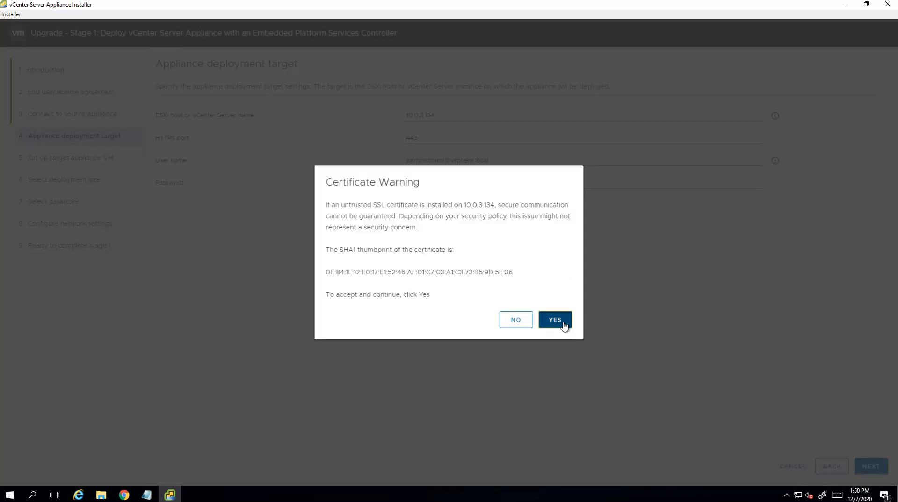
- Accept the target certificate and place the appliance in the oci-w01dc Management folder
left_click(564, 325)
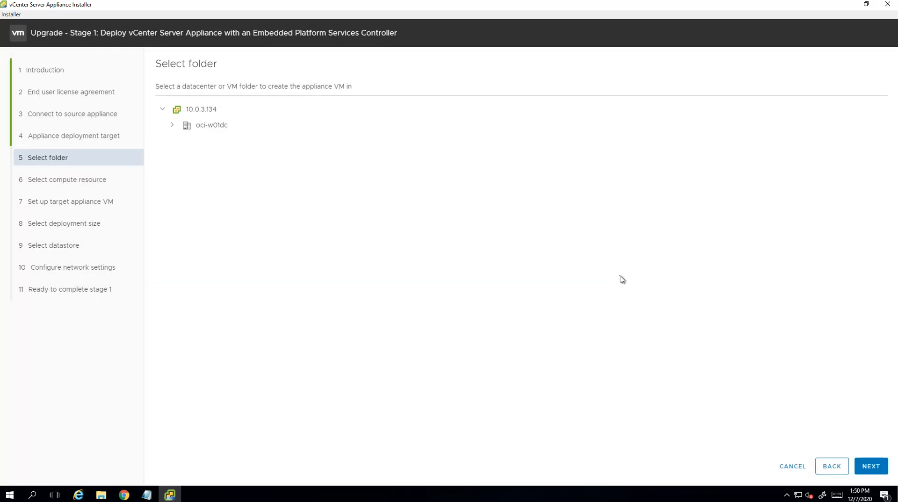
left_click(172, 127)
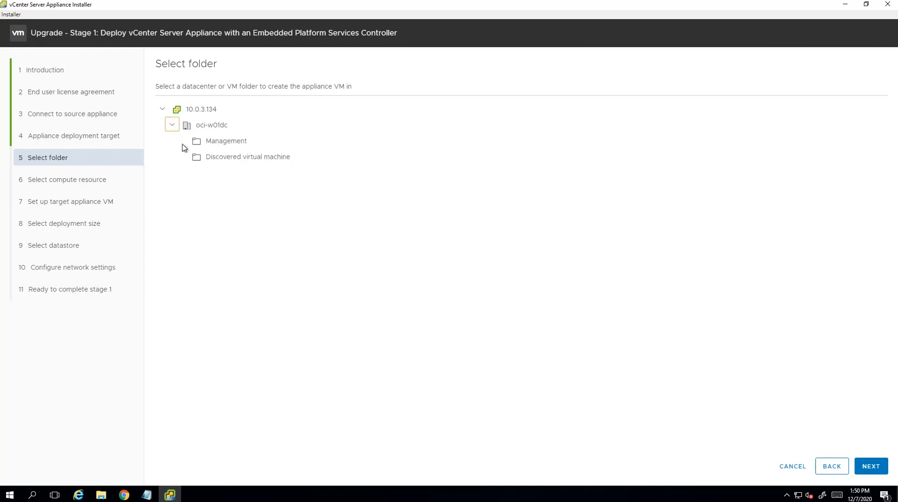
left_click(226, 146)
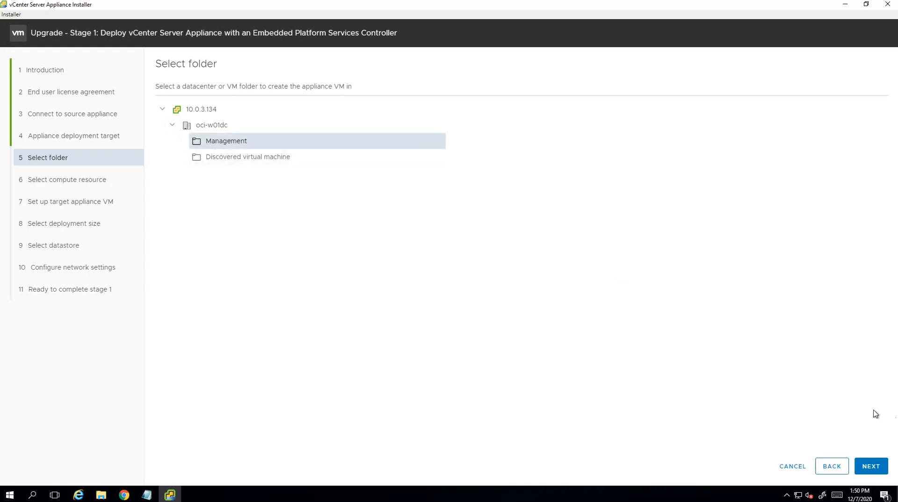
left_click(876, 471)
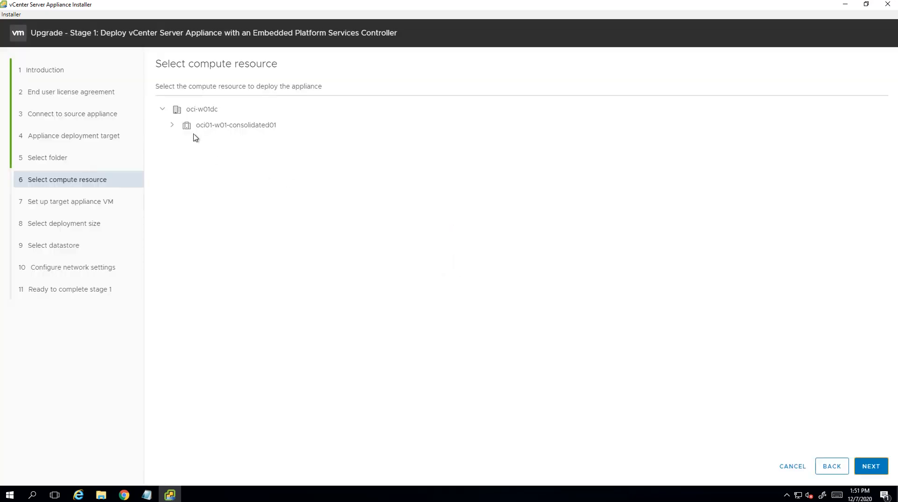
- Choose host vninja-demo-1 in cluster oci01-w01-consolidated01 as the compute resource
left_click(172, 125)
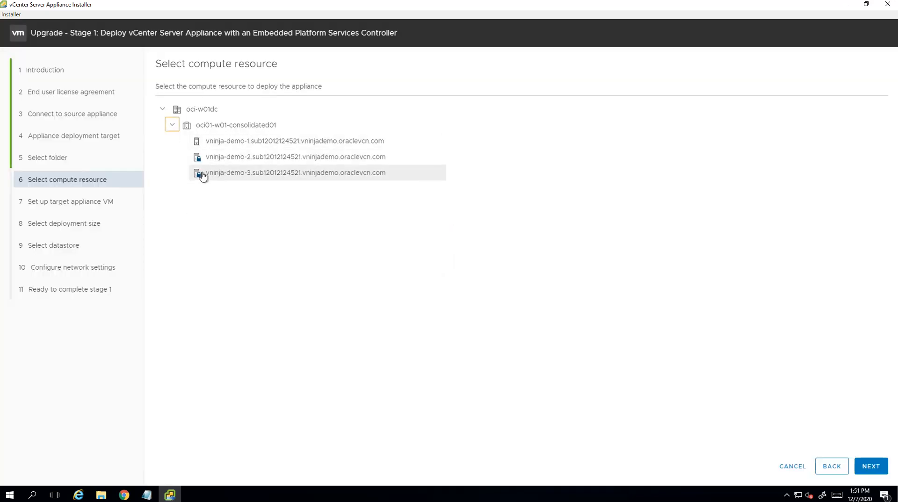
left_click(198, 163)
left_click(198, 173)
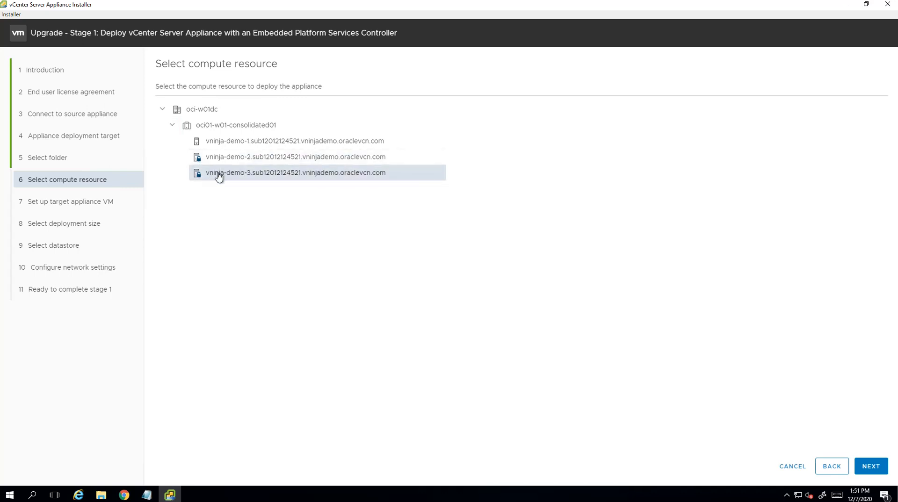
left_click(236, 146)
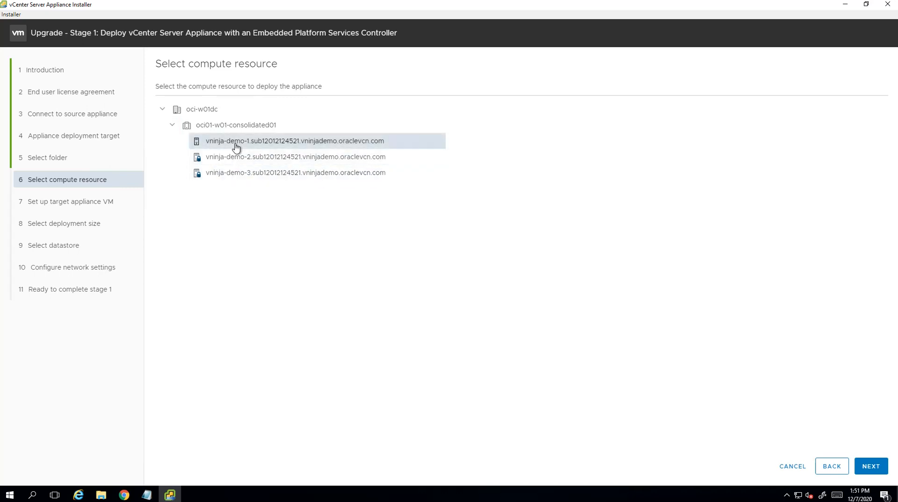
left_click(880, 467)
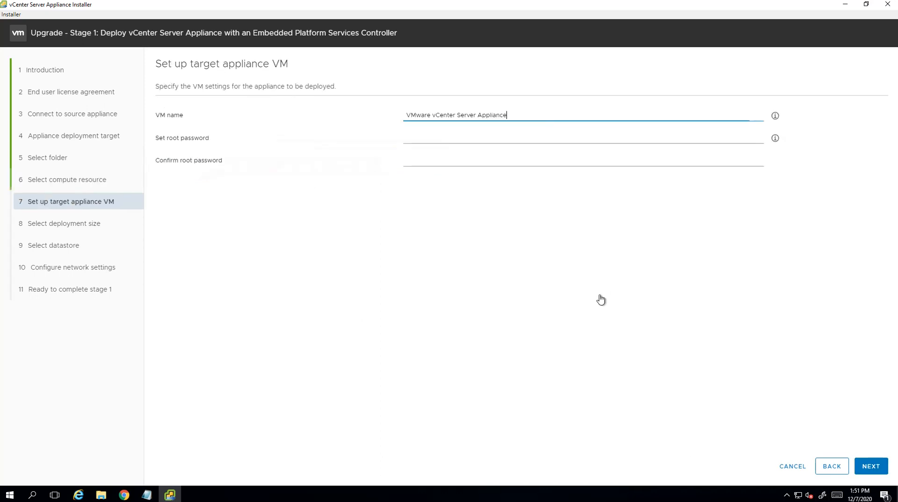
- Name the appliance VM vCenter67 and set and confirm its root password
triple_click(566, 121)
type("v")
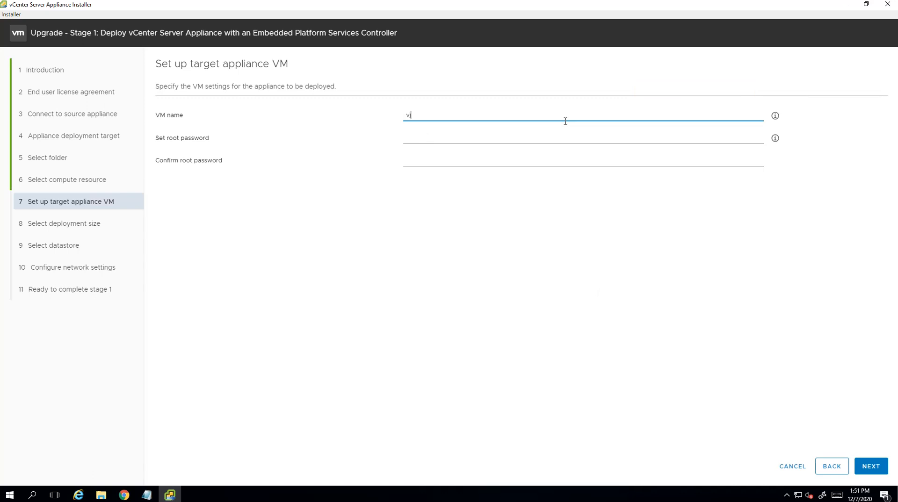
type("Center67")
left_click(512, 138)
key("ctrl+v")
left_click(500, 160)
key("ctrl+v")
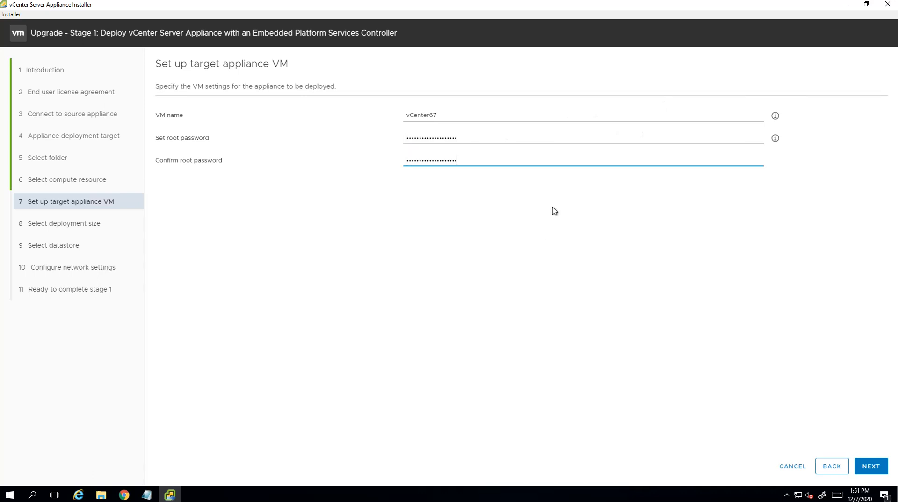
- Accept Medium deployment size, X-Large storage and vsanDatastore with thin disk mode
left_click(871, 466)
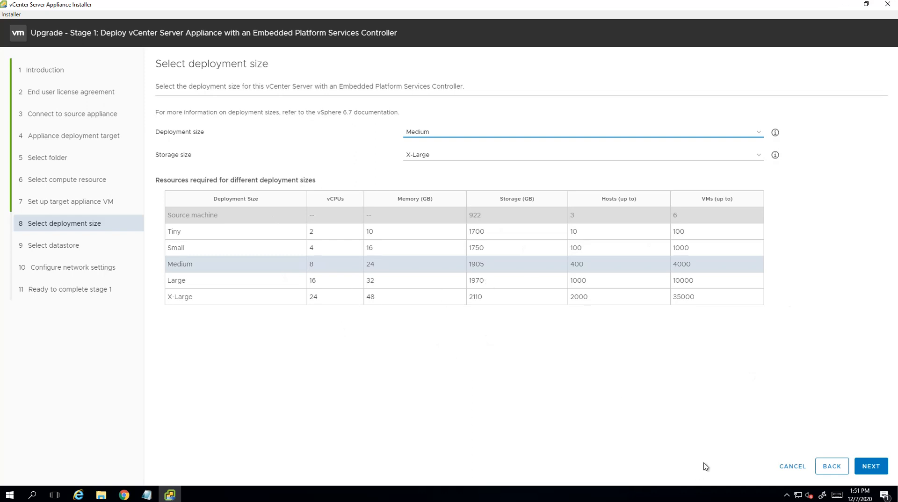
left_click(873, 470)
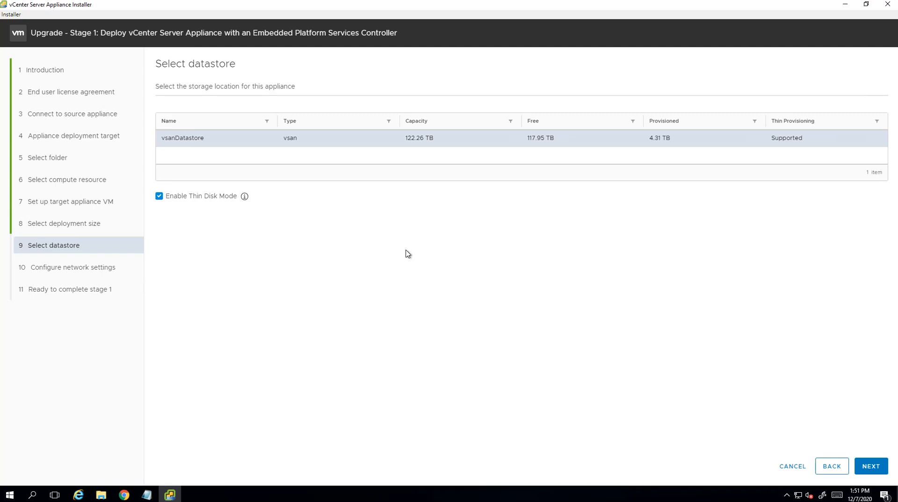
left_click(874, 468)
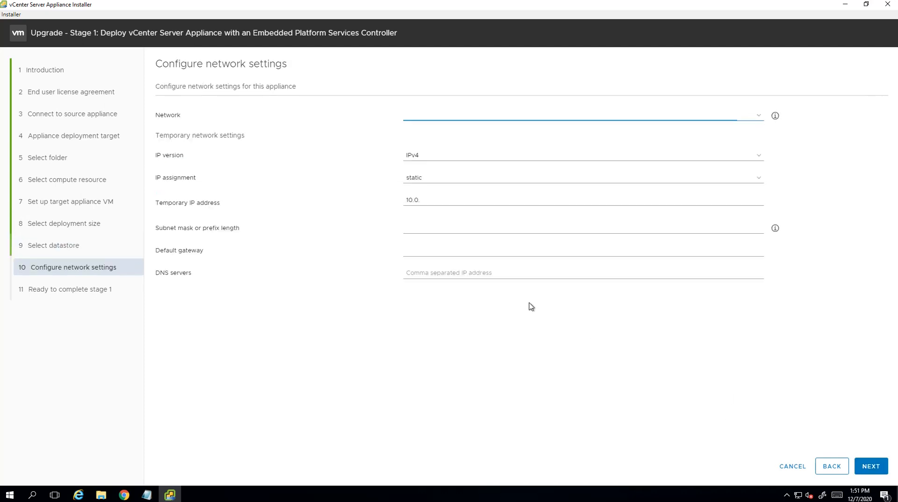
- Select the vds01-vSphere network for the appliance
left_click(460, 119)
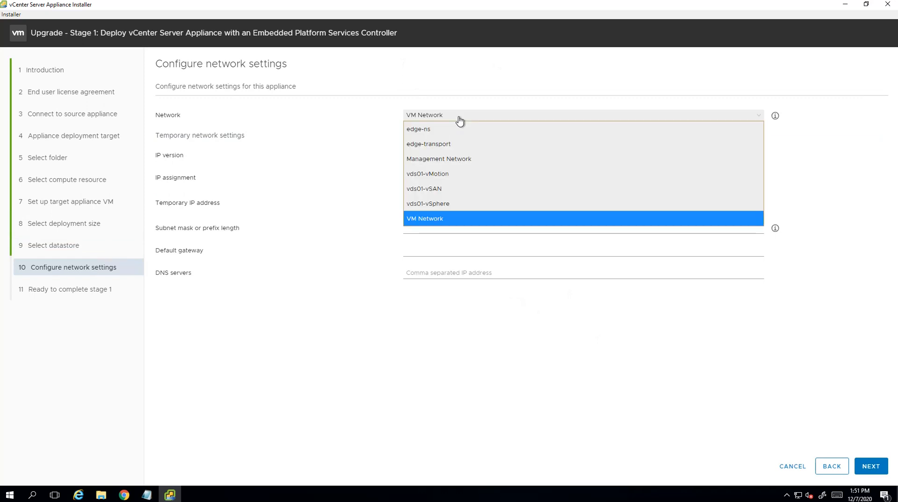
left_click(426, 205)
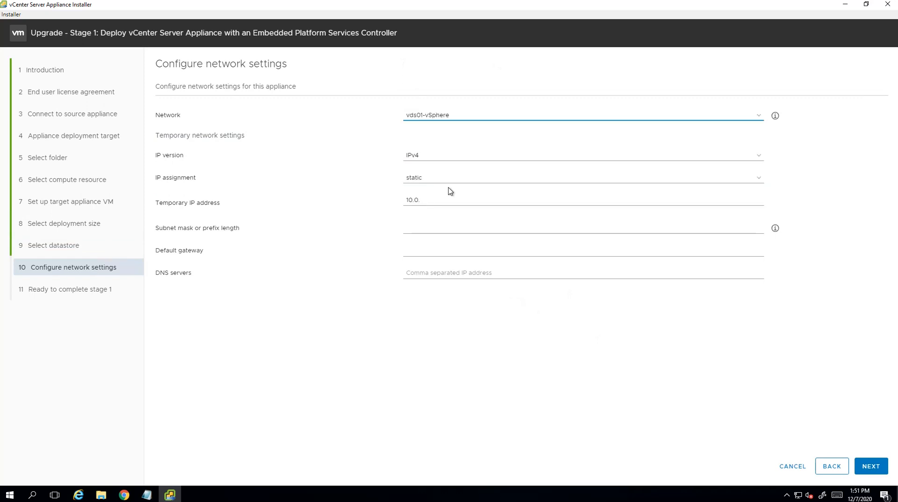
left_click(470, 119)
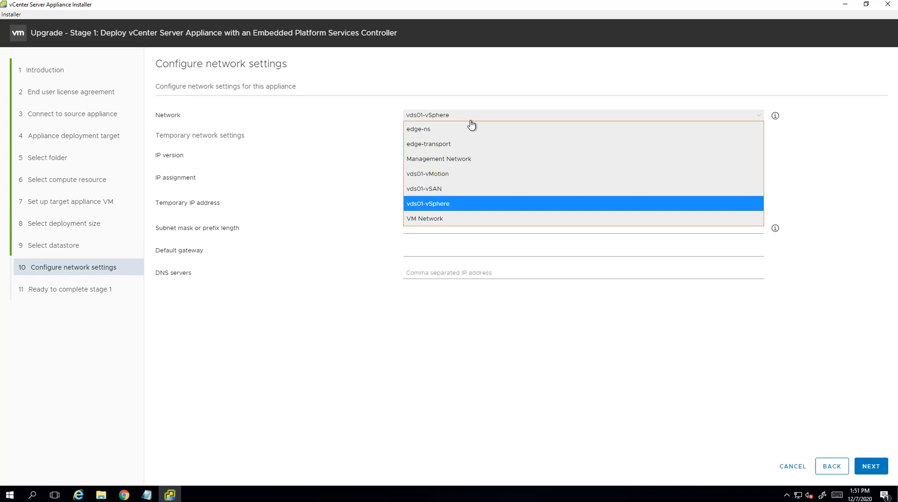
left_click(472, 396)
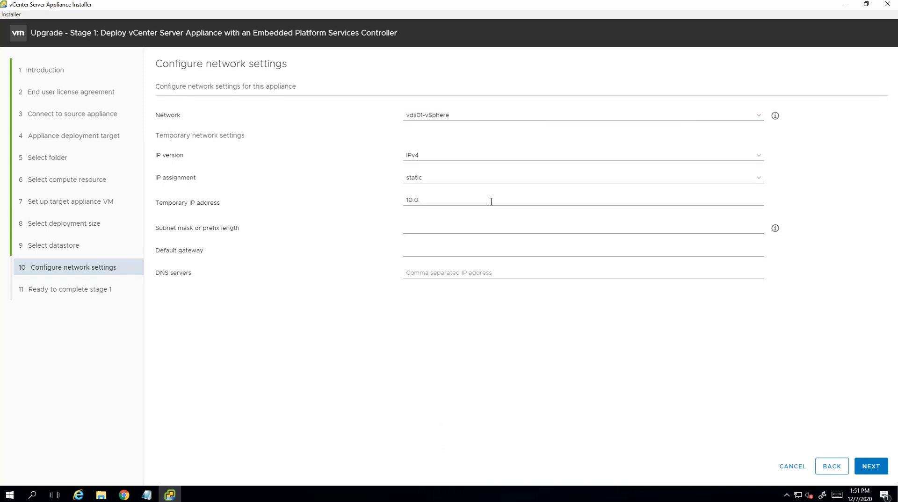
- Enter temporary IP 10.0.3.169 with prefix length 25 and gateway 10.0.3.129
left_click(453, 202)
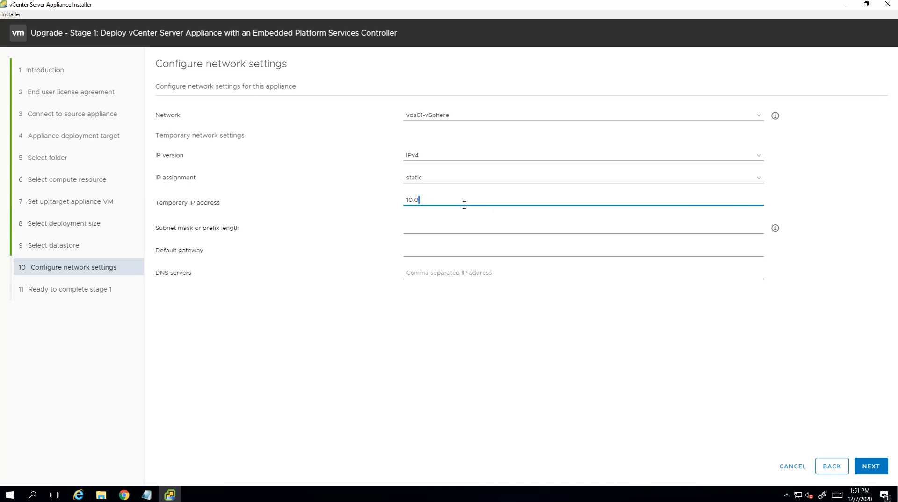
key("BackSpace")
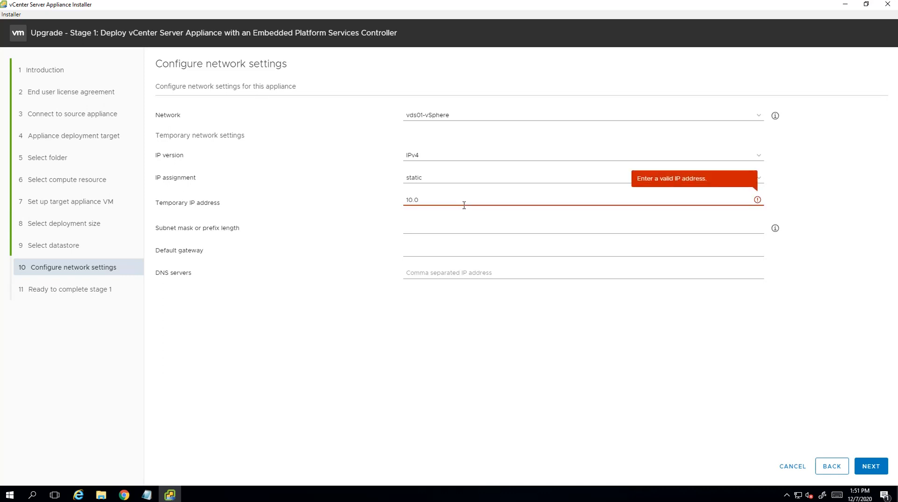
type(".0.3.16")
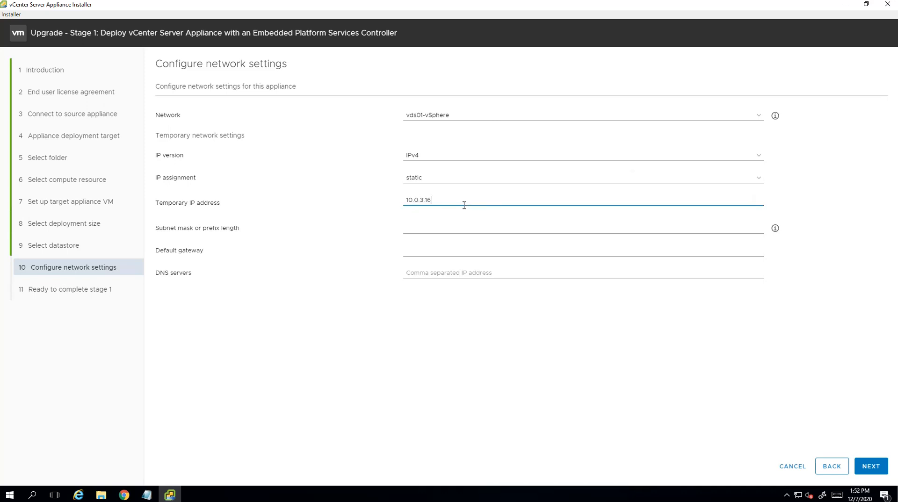
type("96")
key("BackSpace")
key("Tab")
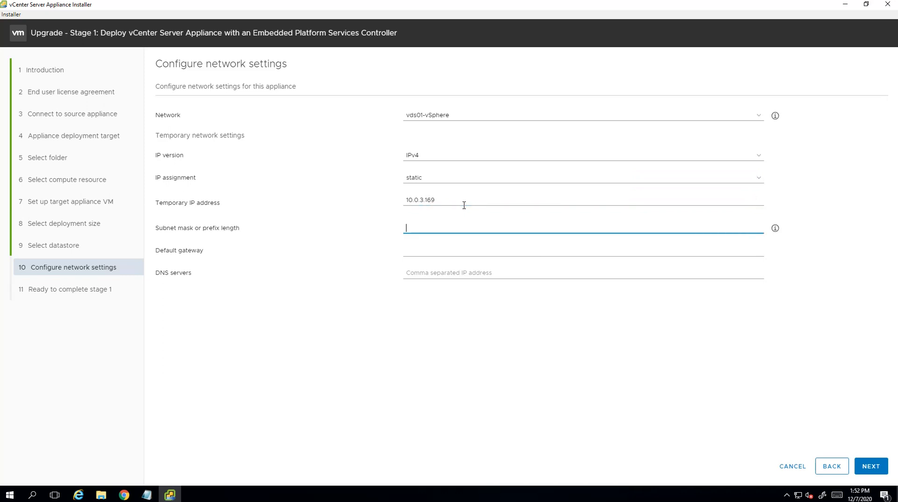
type("255.255.25")
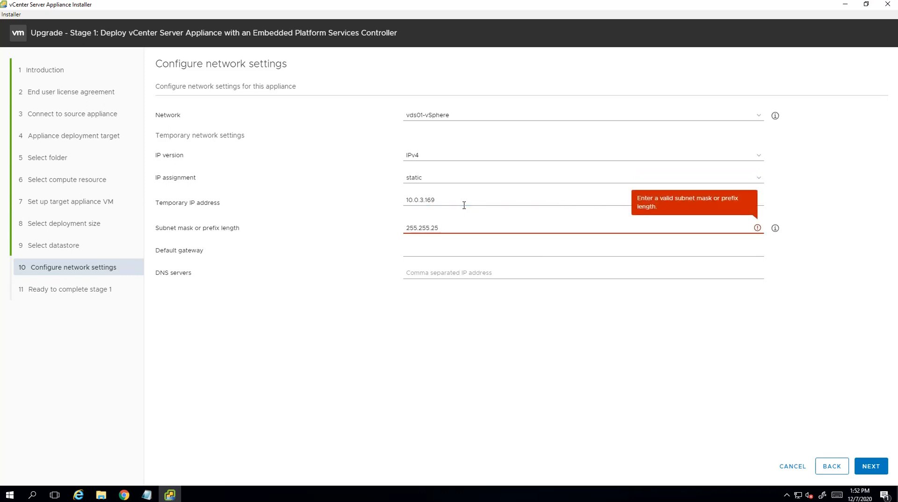
key("BackSpace")
key("BackSpace")
key("BackSpace")
key("BackSpace")
key("BackSpace")
key("BackSpace")
key("BackSpace")
key("BackSpace")
key("BackSpace")
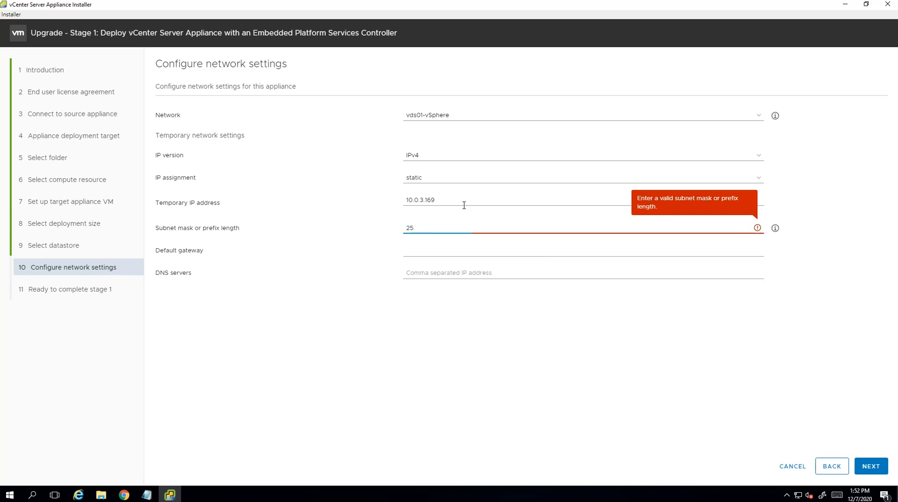
type("25")
key("Tab")
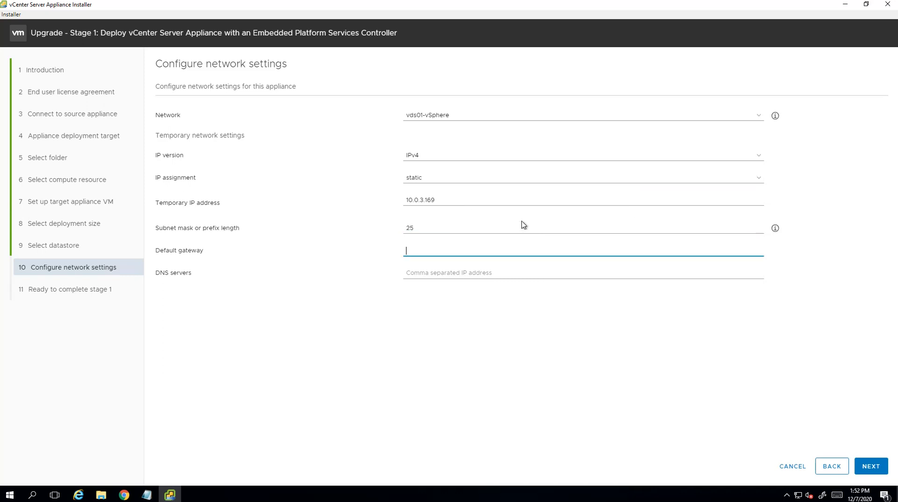
type("10.0.3")
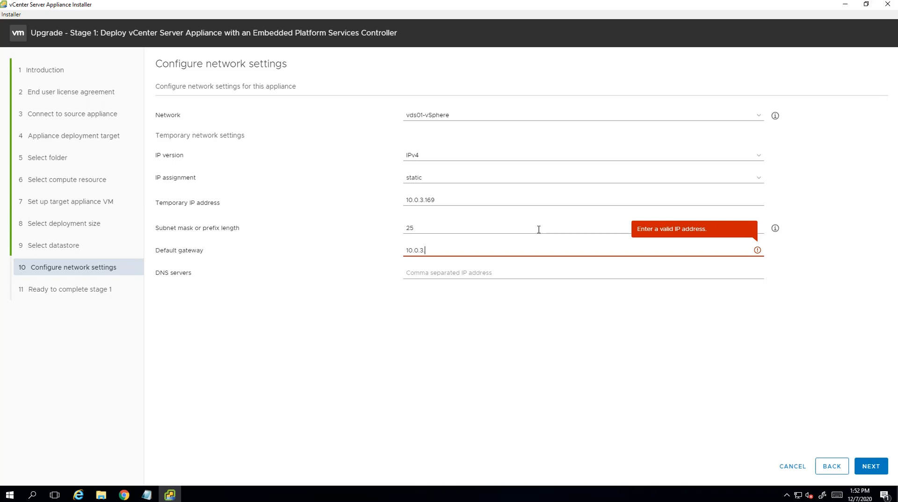
type(".129")
key("Tab")
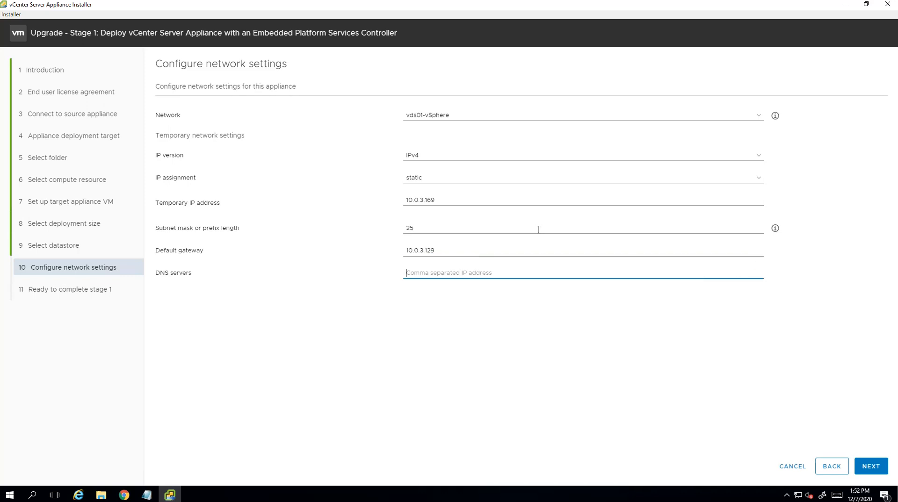
type("10.0.3.129")
left_click(124, 494)
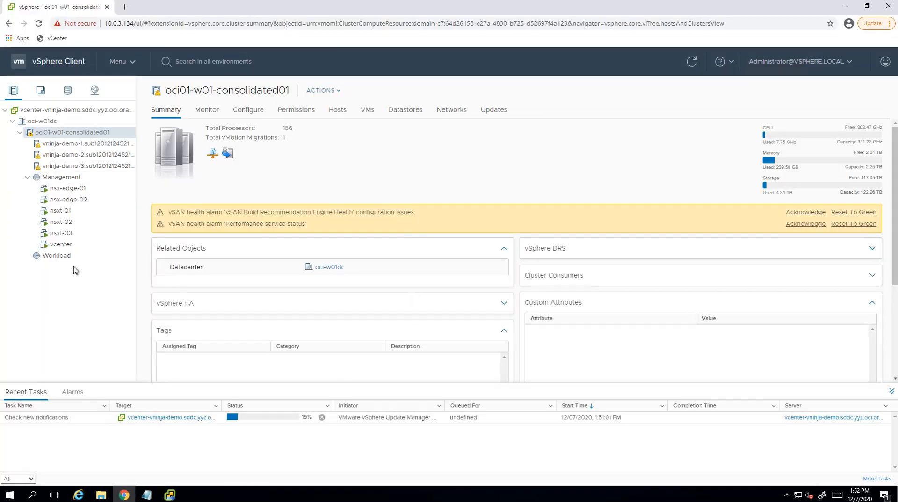
- Check the vcenter VM summary in vSphere Client, then continue the installer to the review page
left_click(70, 245)
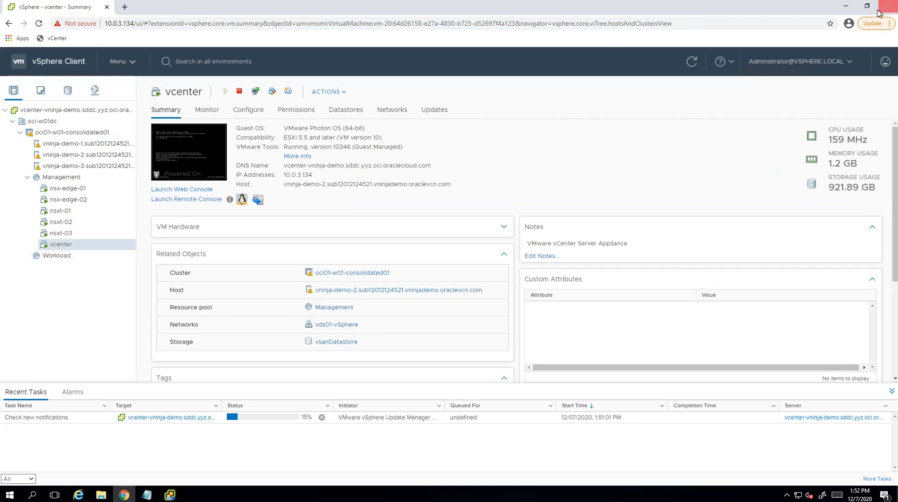
left_click(122, 498)
left_click(873, 466)
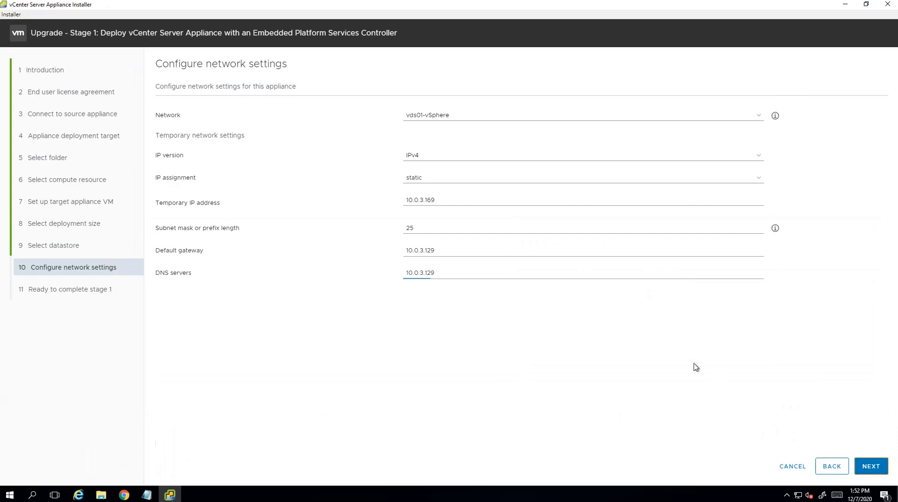
- Review the stage 1 summary and finish deploying the new appliance
scroll(668, 318, "down", 1)
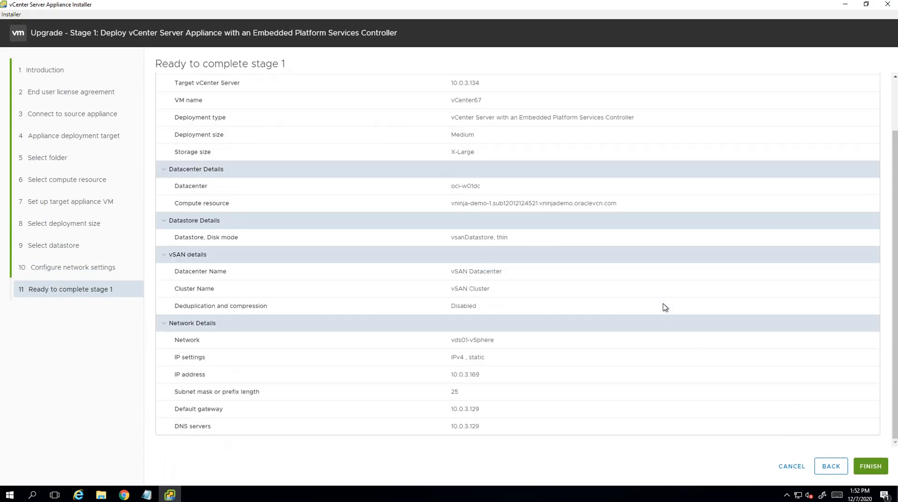
scroll(665, 308, "up", 1)
scroll(673, 313, "down", 1)
left_click(871, 468)
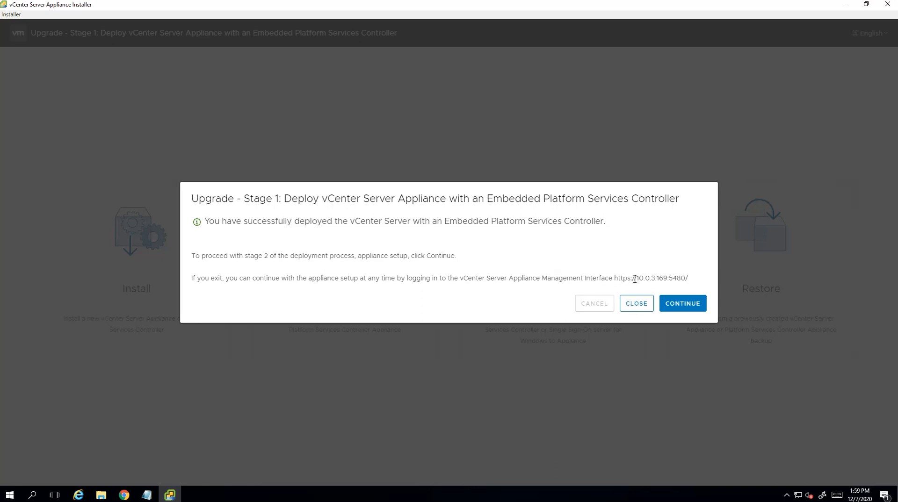
- Continue to stage 2 and proceed past the introduction to run pre-upgrade checks
left_click_drag(689, 279, 616, 276)
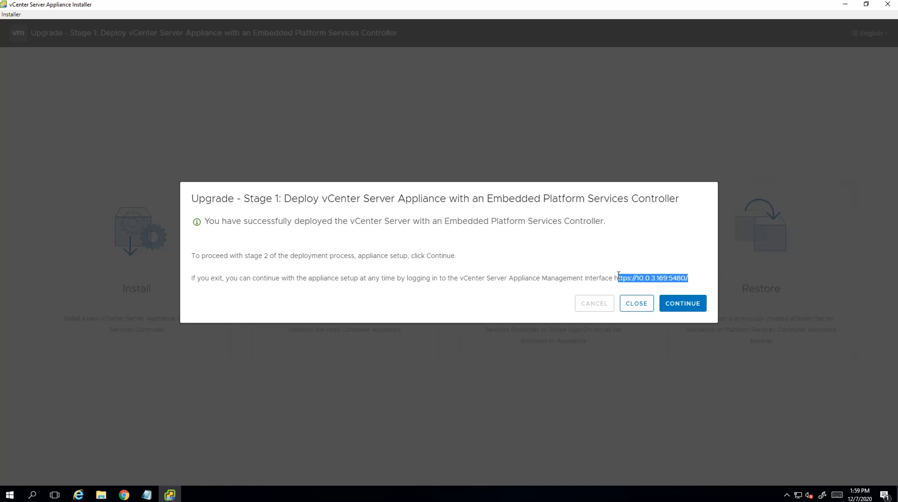
left_click(622, 255)
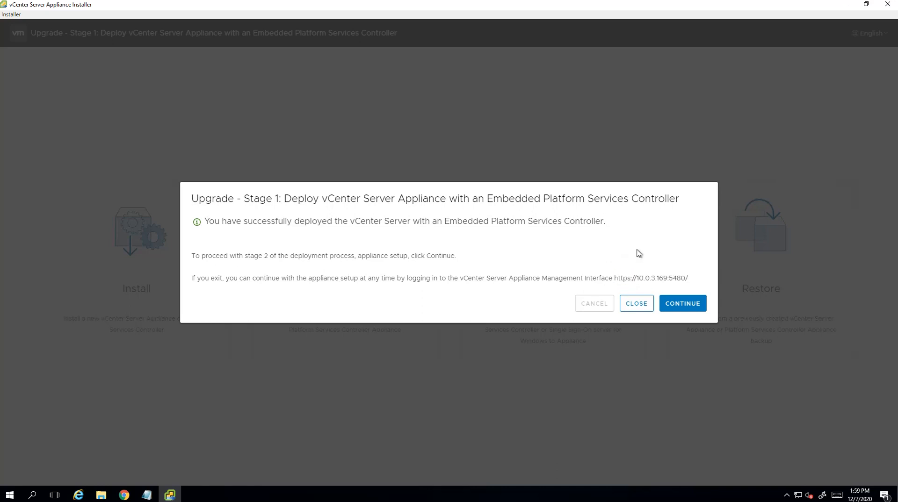
left_click(679, 301)
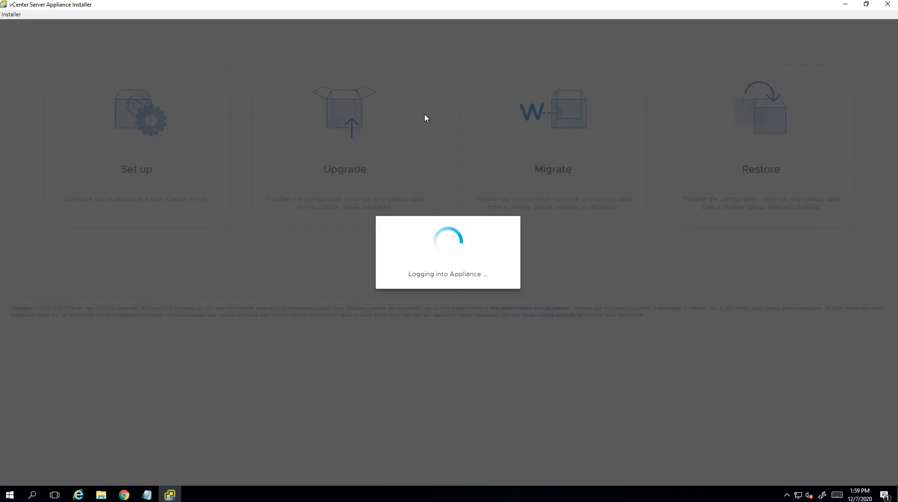
scroll(620, 318, "down", 1)
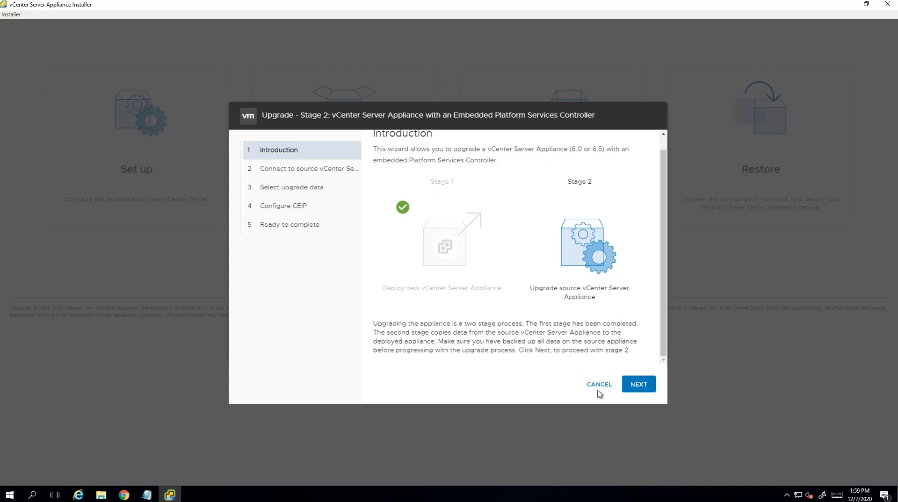
left_click(637, 386)
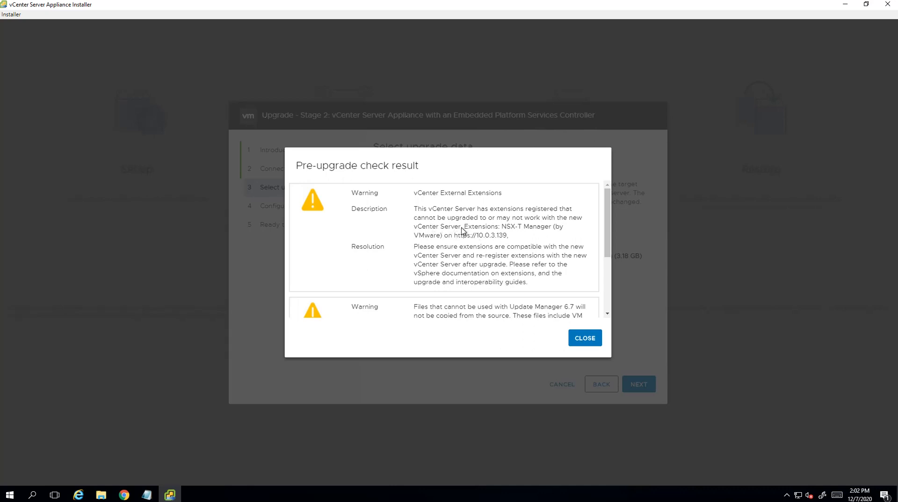
- Scroll through the warnings about the NSX-T Manager extension at 10.0.3.139 and Update Manager files
scroll(523, 272, "down", 2)
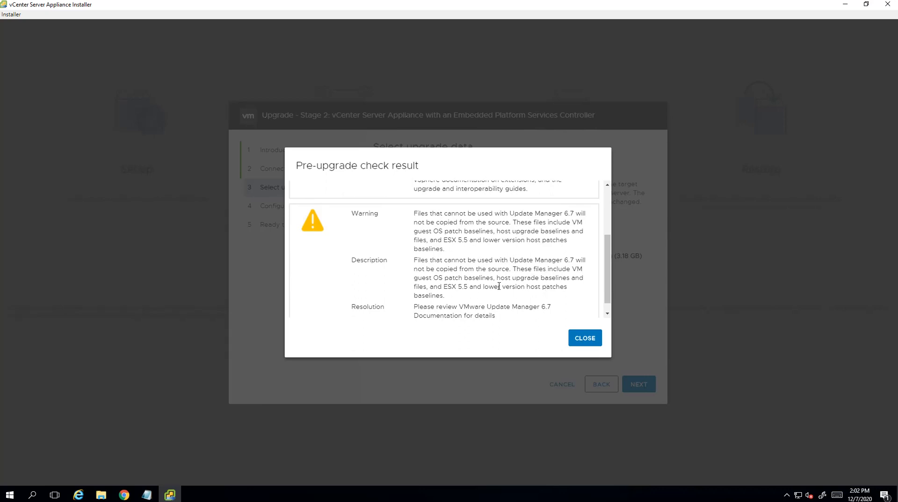
scroll(500, 276, "down", 1)
scroll(519, 257, "up", 3)
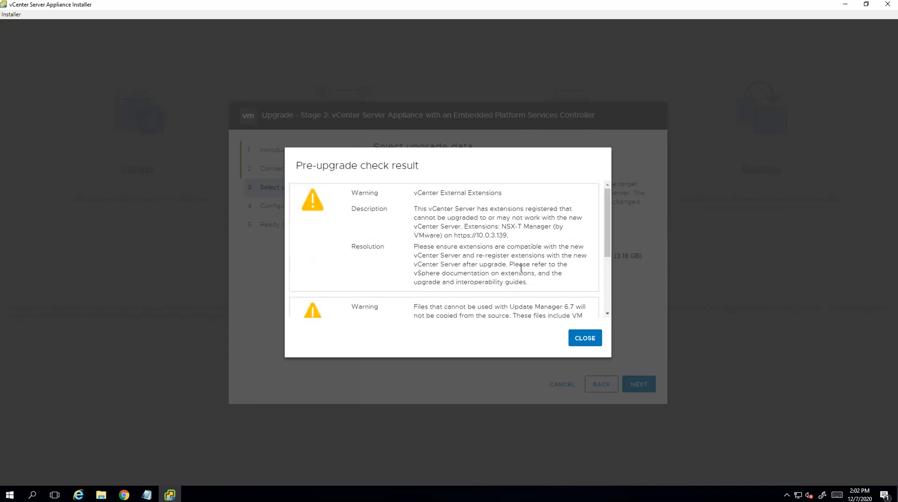
scroll(532, 276, "down", 3)
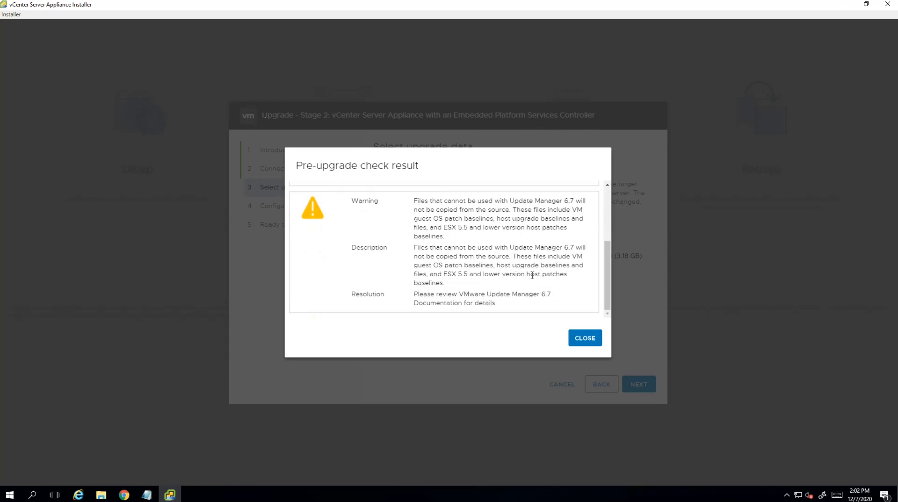
- Copy configuration plus historical events and tasks (3.18 GB) and opt out of CEIP
left_click(586, 340)
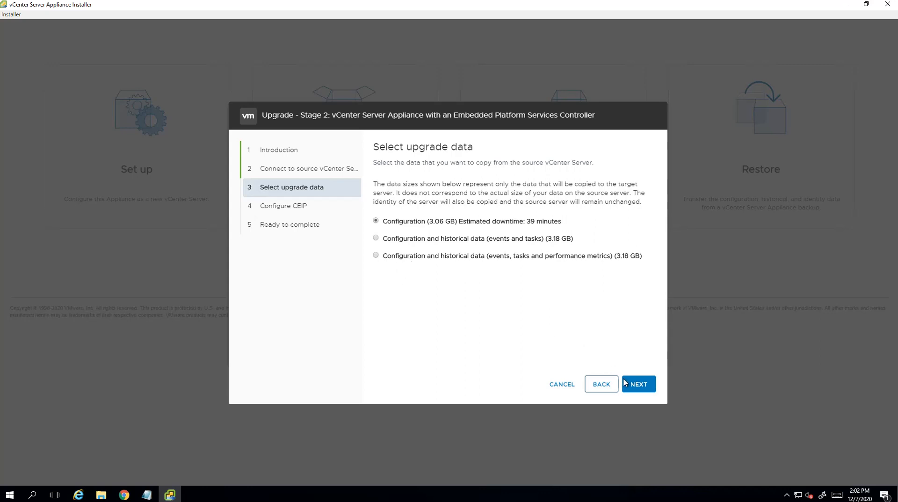
left_click(377, 238)
left_click(636, 386)
left_click(507, 347)
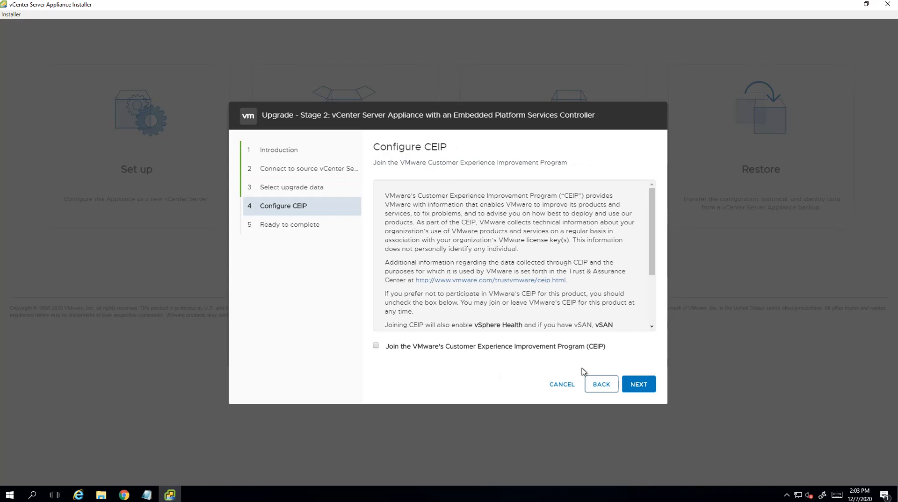
- Confirm the source backup, start the stage 2 upgrade, and accept the source vCenter shutdown warning
left_click(644, 390)
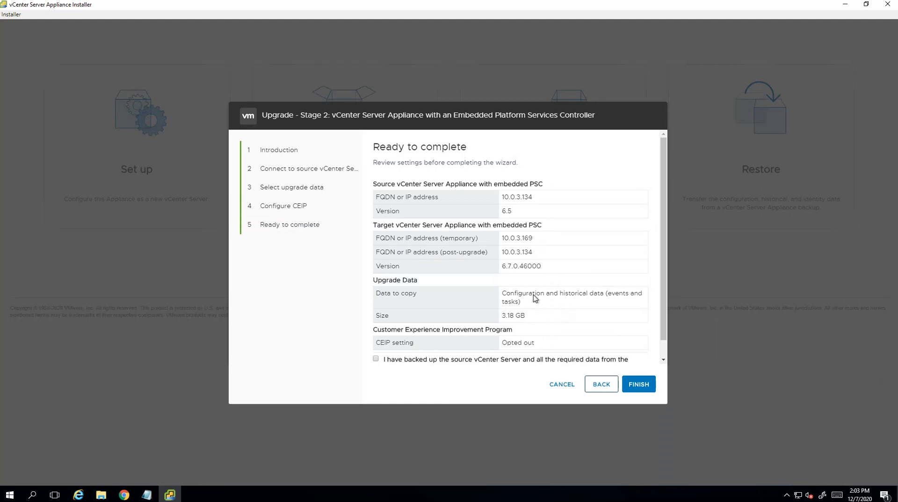
scroll(556, 298, "down", 1)
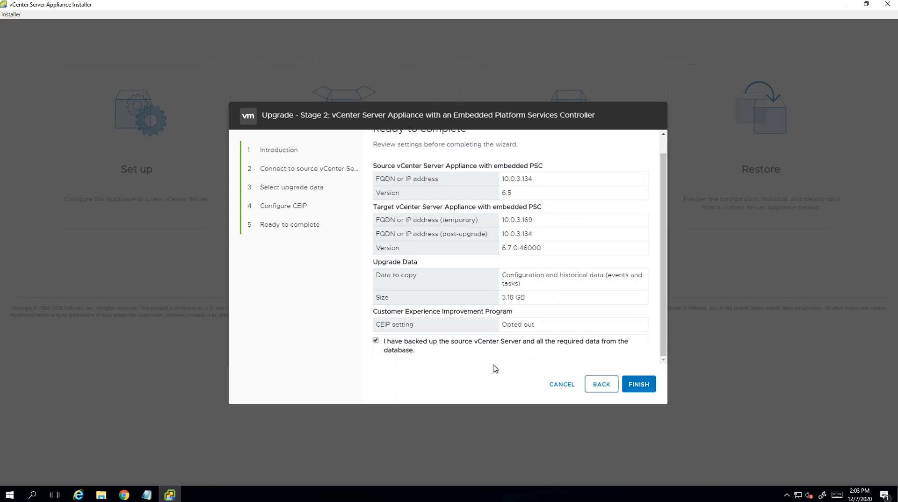
left_click(643, 391)
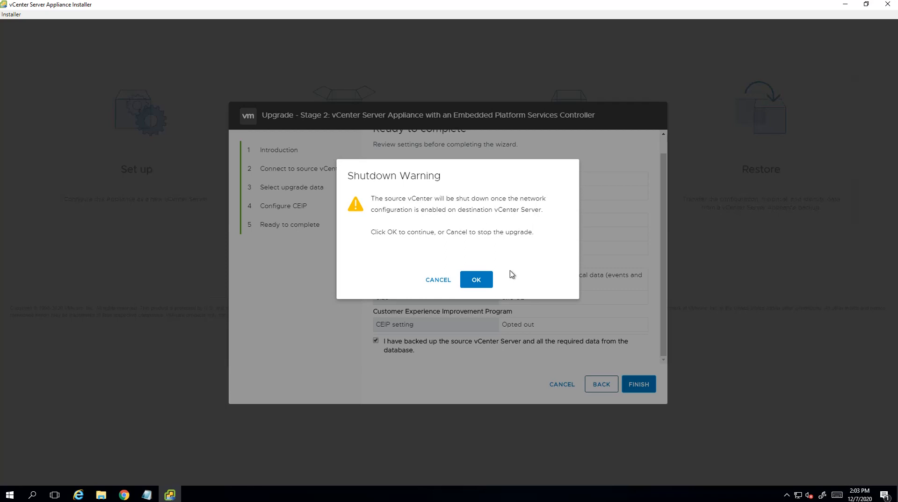
left_click(487, 281)
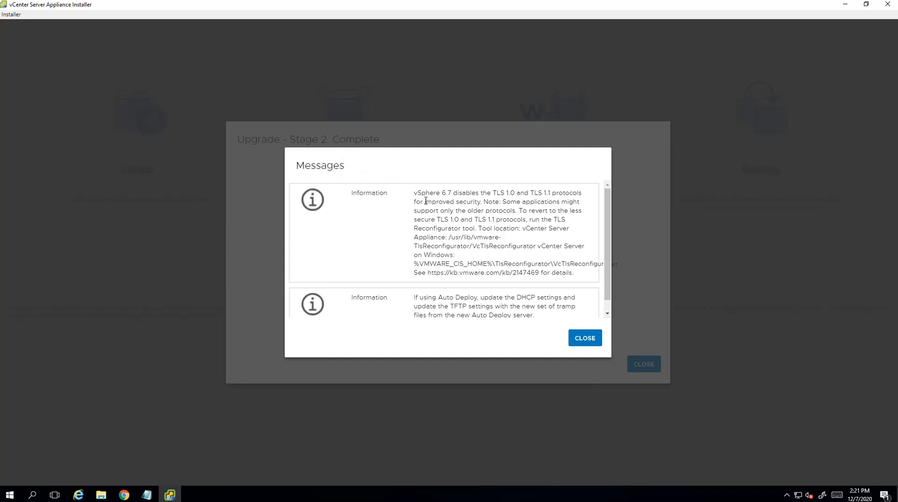
- Review the TLS protocol and Auto Deploy messages, then close the Messages dialog
left_click_drag(421, 197, 463, 219)
left_click(545, 248)
triple_click(491, 304)
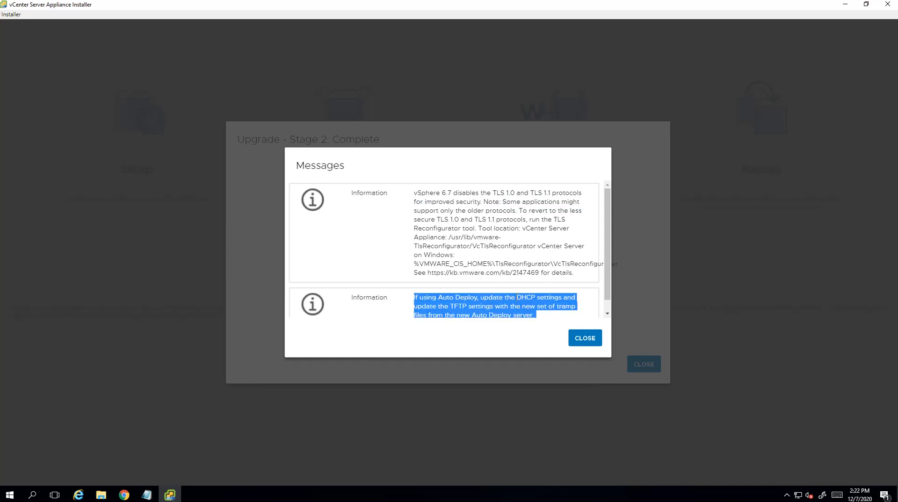
left_click(528, 303)
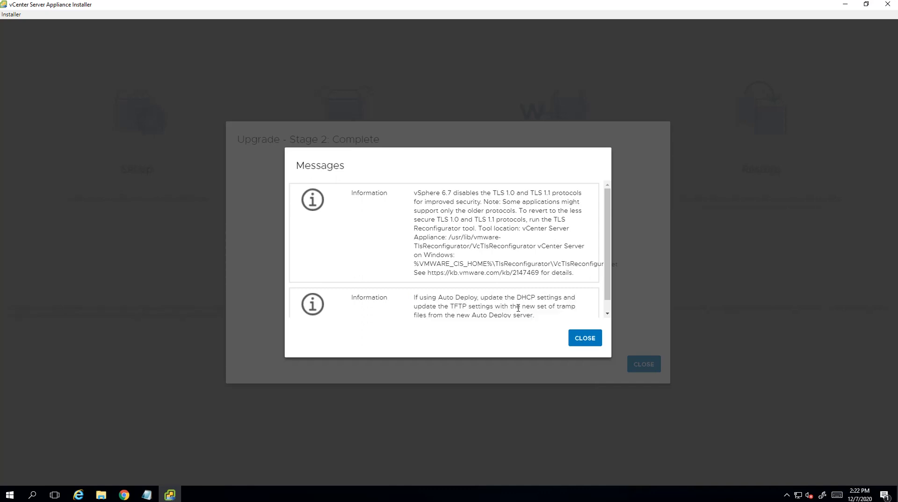
left_click(585, 340)
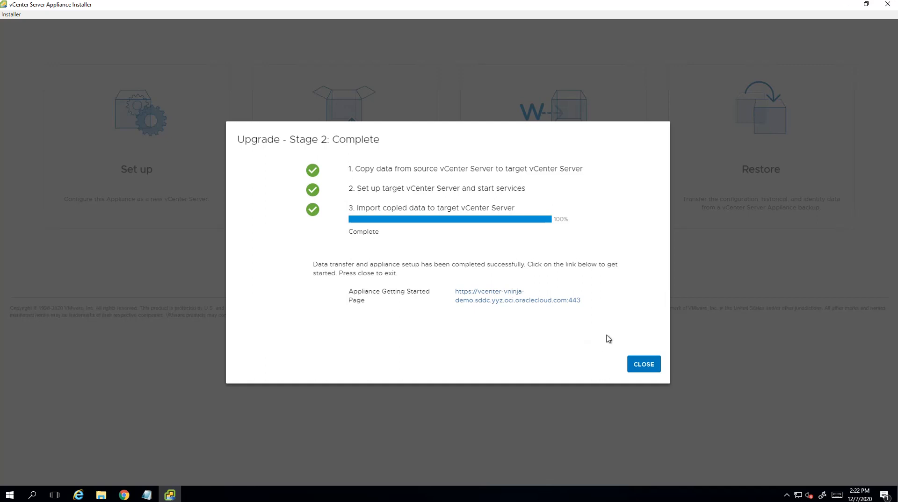
- Close the finished installer and launch the HTML5 vSphere Client in Google Chrome
left_click(643, 366)
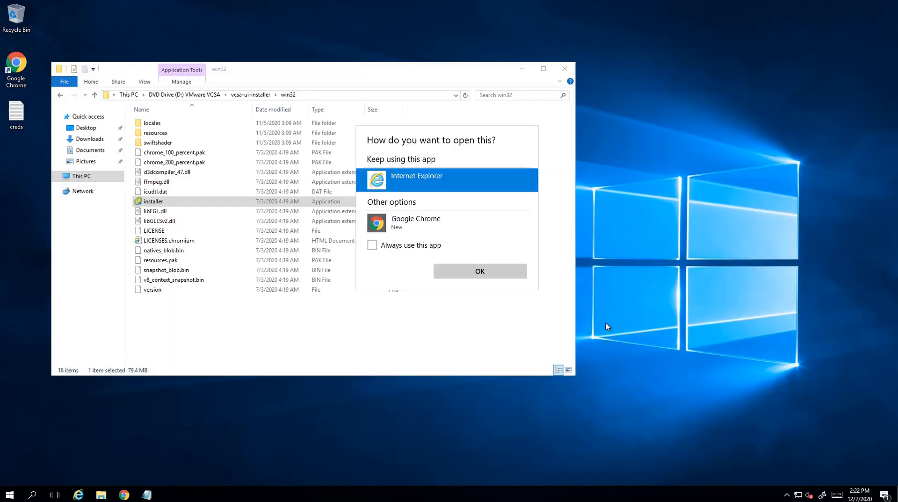
left_click(434, 226)
left_click(480, 272)
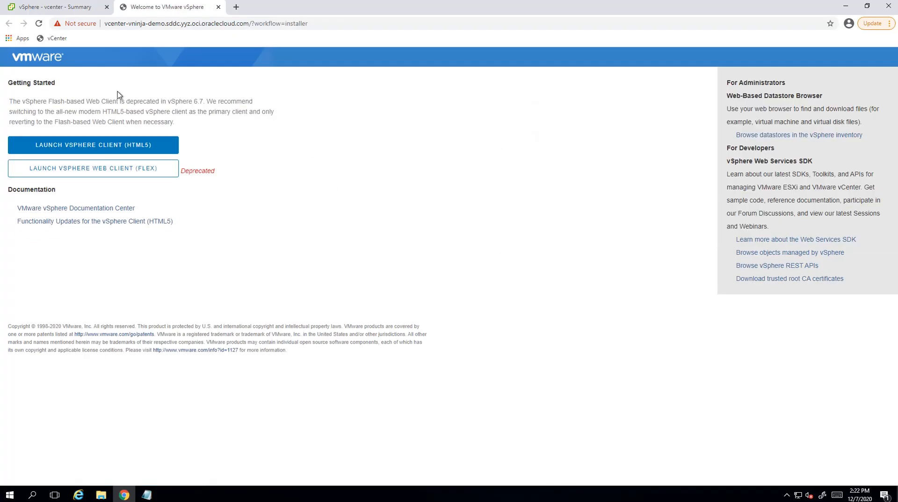
left_click(137, 149)
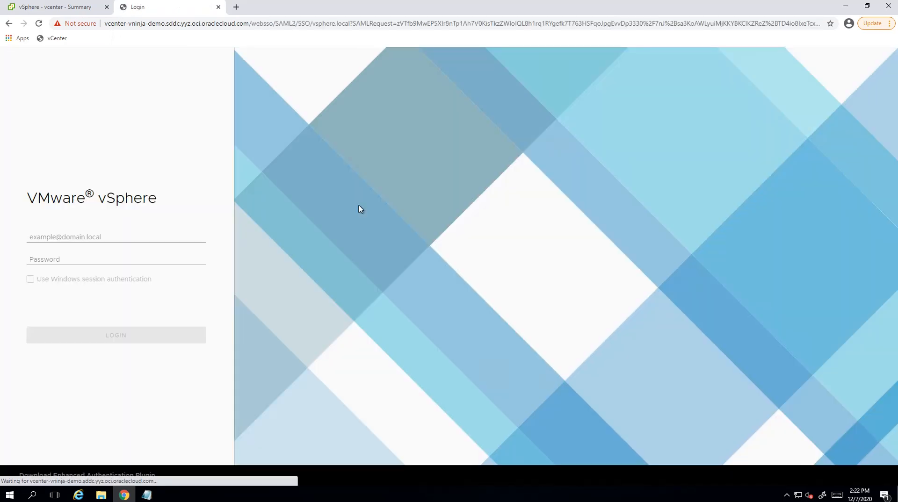
- Log in to the vSphere Client with the saved administrator credentials
left_click(133, 238)
key("Down")
key("Return")
key("Tab")
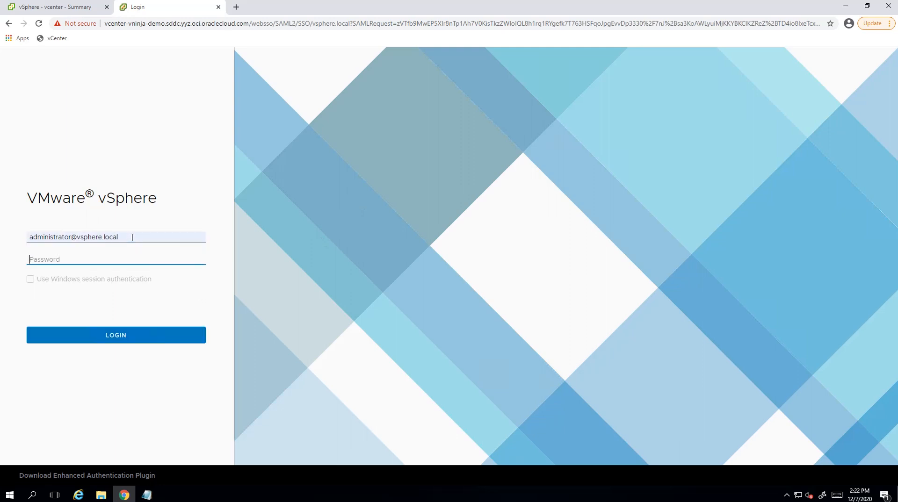
key("ctrl+v")
left_click(127, 337)
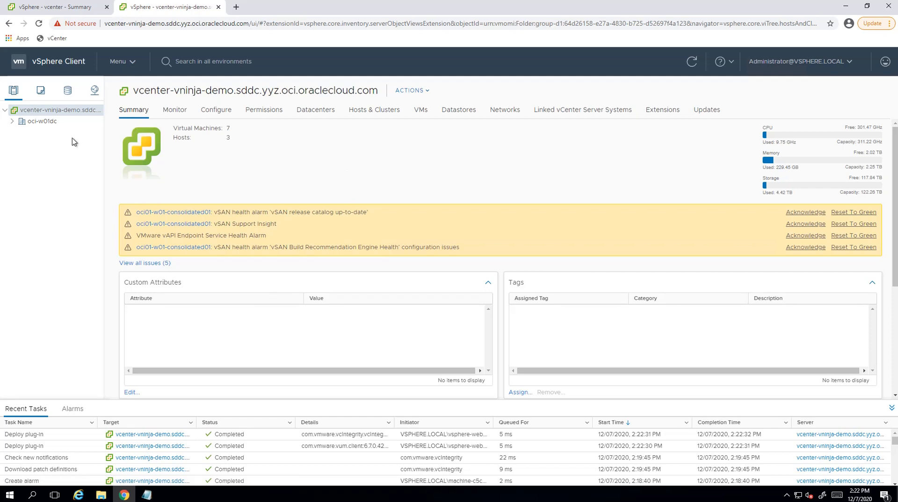
- Check in About VMware vSphere that the client version is 6.7.0.46000
left_click(39, 124)
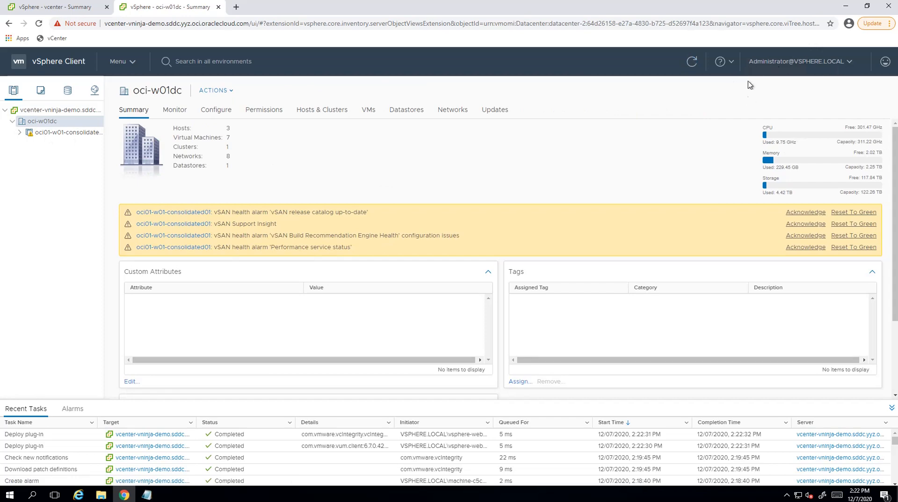
left_click(725, 61)
left_click(680, 108)
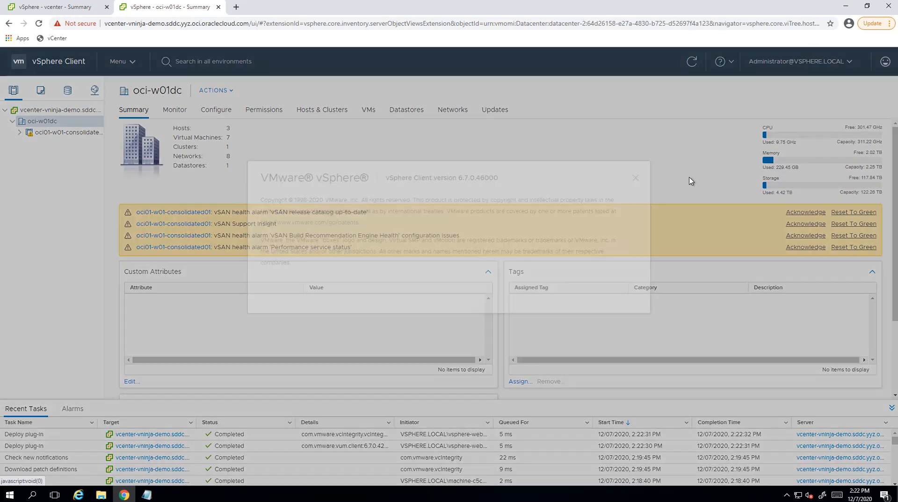
triple_click(491, 208)
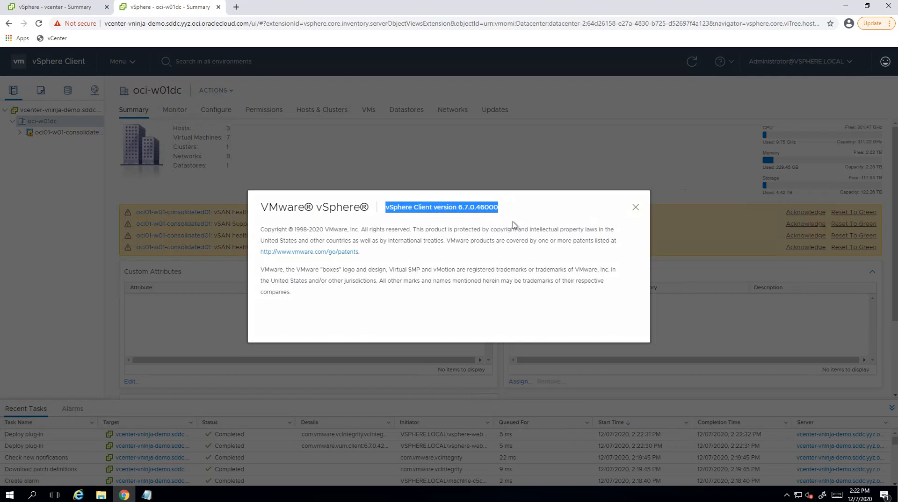
left_click(636, 207)
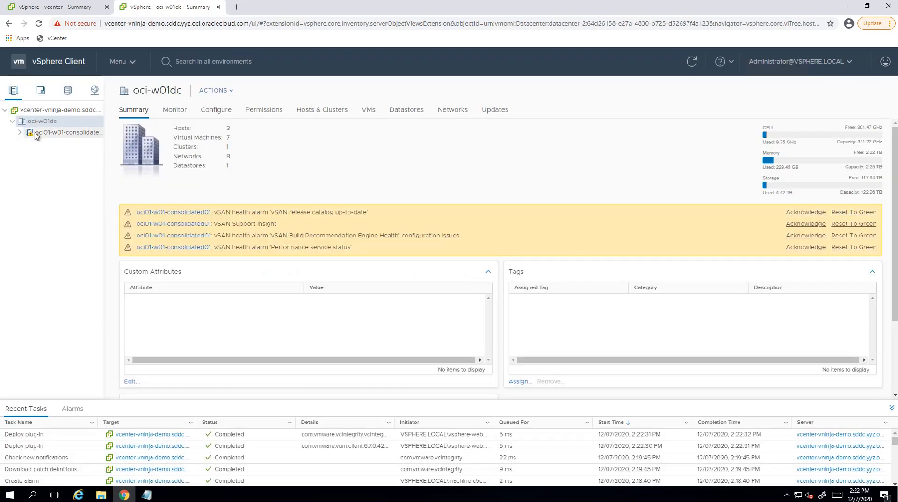
- Expand the oci01-w01-consolidated01 cluster's Management pool and show the old vcenter VM's summary
left_click(51, 133)
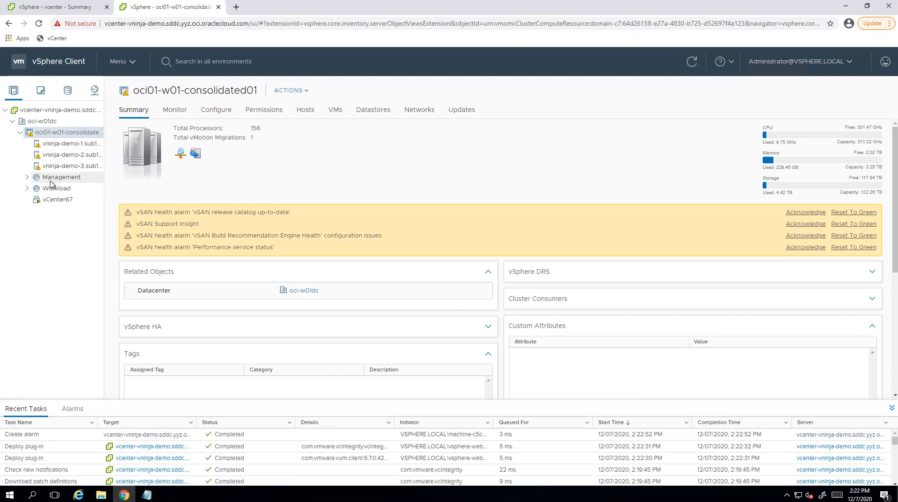
left_click(27, 177)
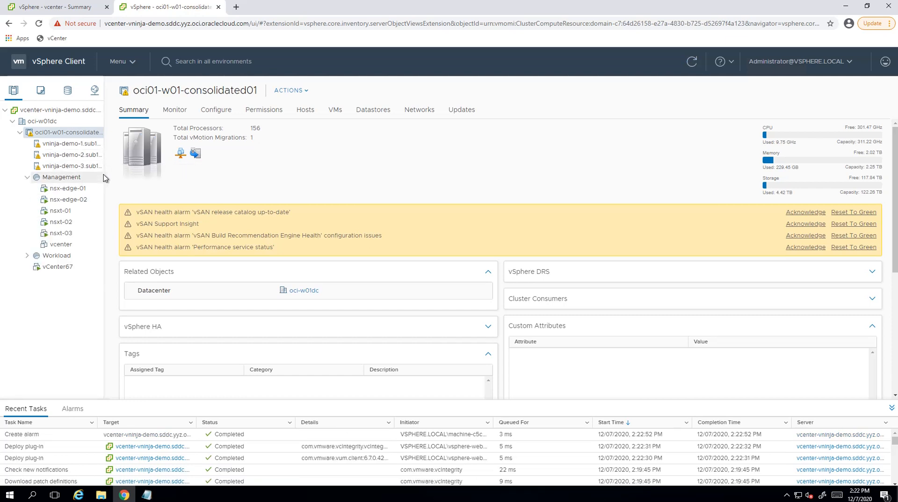
left_click_drag(105, 217, 163, 217)
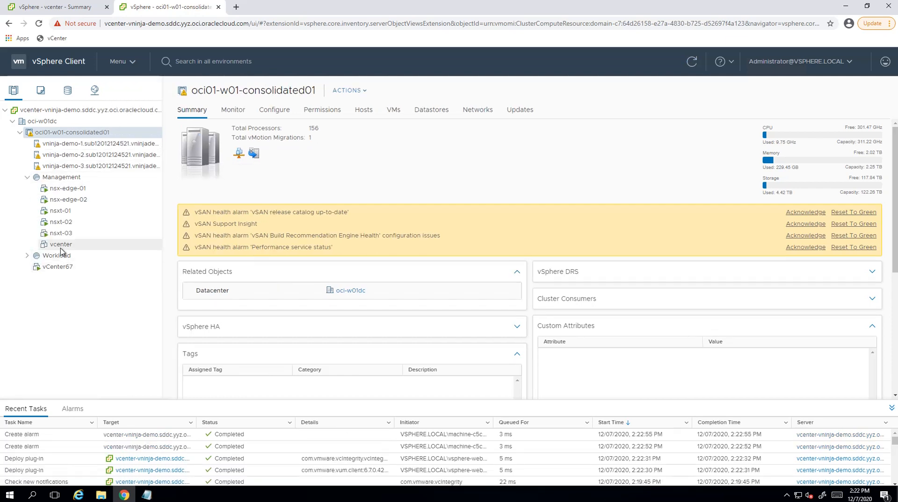
left_click(61, 247)
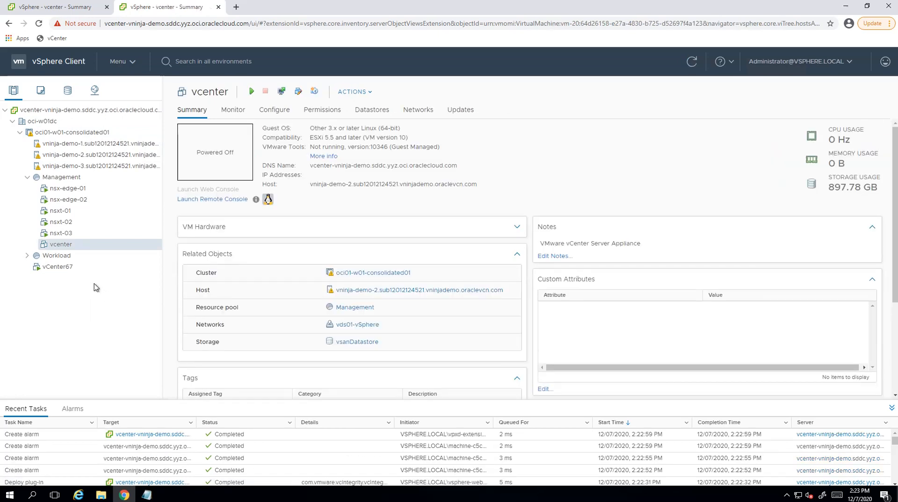
- Move the vCenter67 VM into the Management resource pool and check the pool summaries
left_click(58, 267)
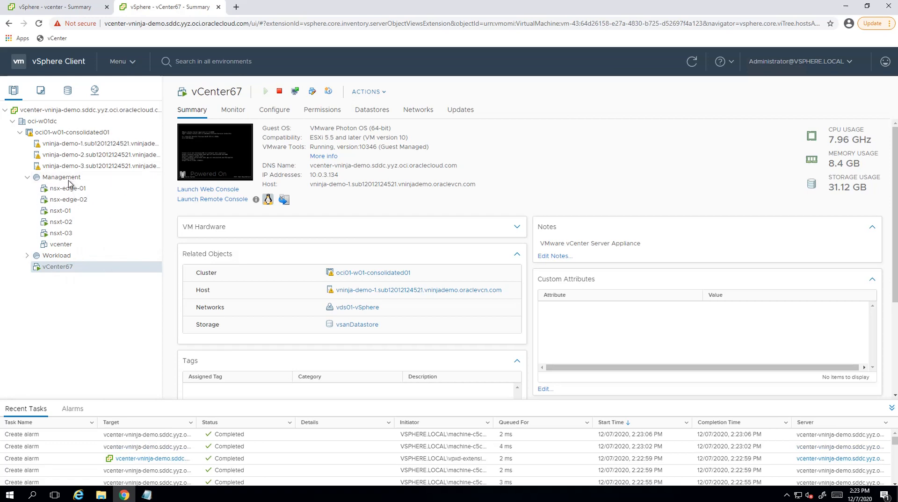
left_click_drag(72, 183, 70, 179)
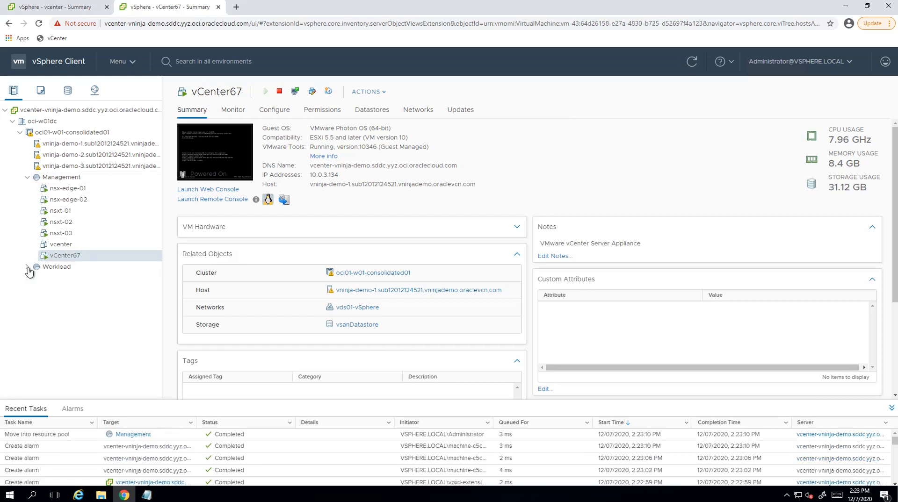
left_click(61, 270)
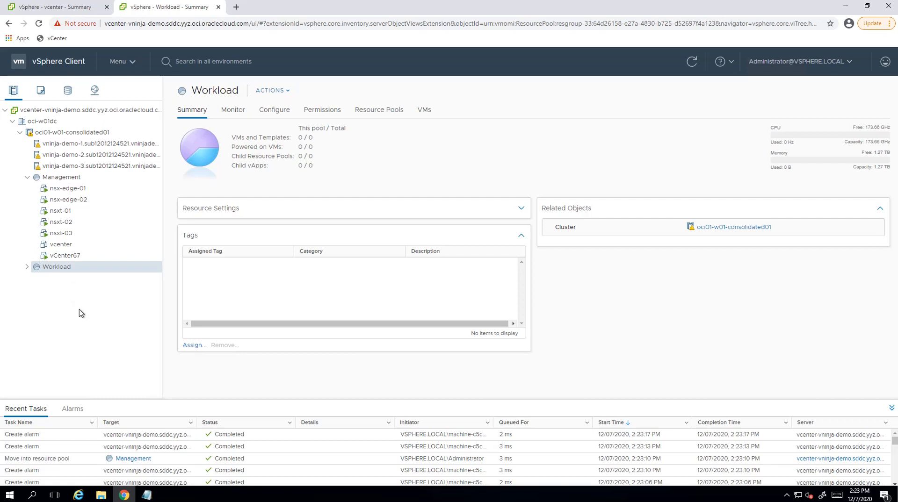
left_click(50, 124)
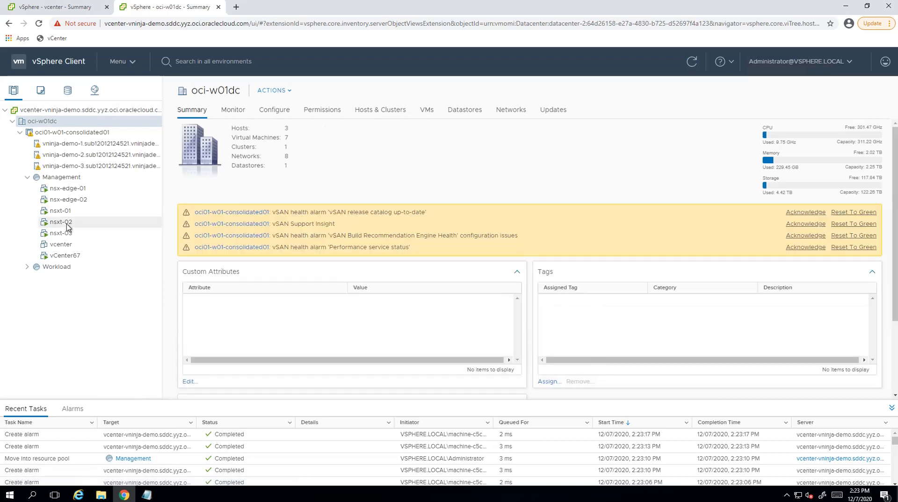
left_click(66, 178)
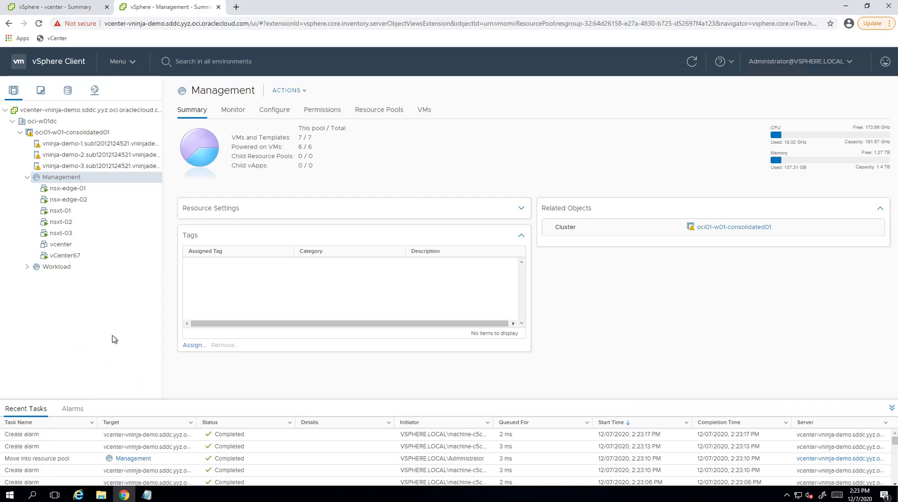
- Reset each vSAN health alarm on the cluster Summary to green
left_click(45, 133)
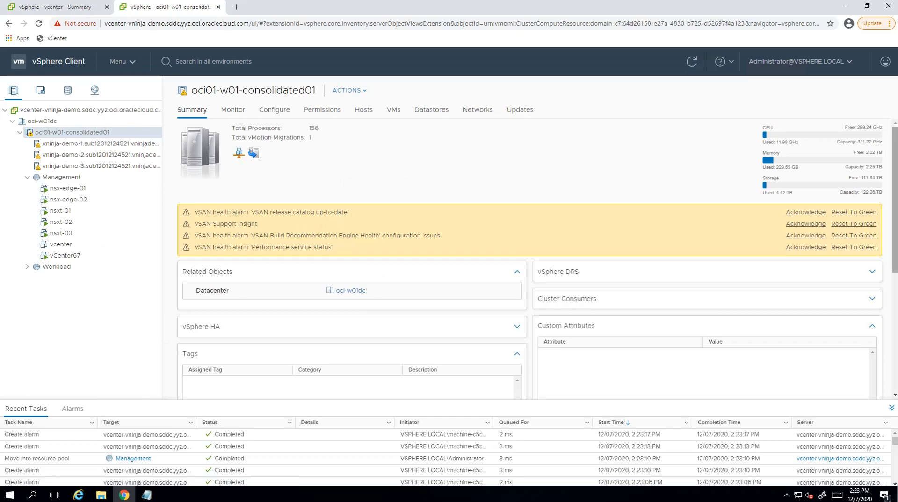
scroll(478, 230, "down", 5)
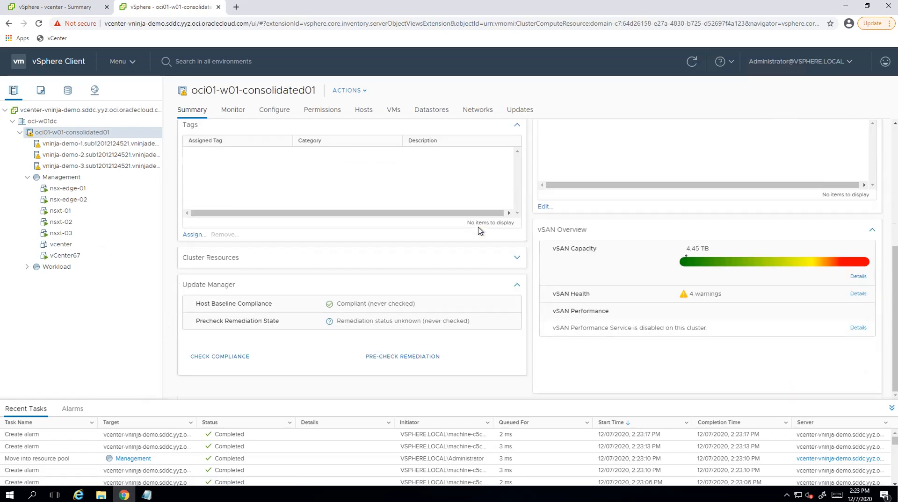
scroll(477, 230, "up", 5)
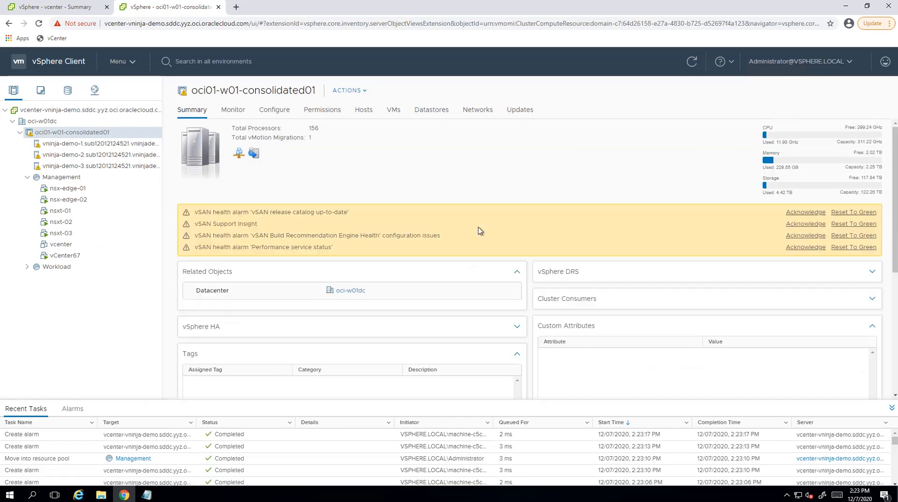
left_click(860, 213)
left_click(860, 213)
left_click(861, 213)
left_click(860, 213)
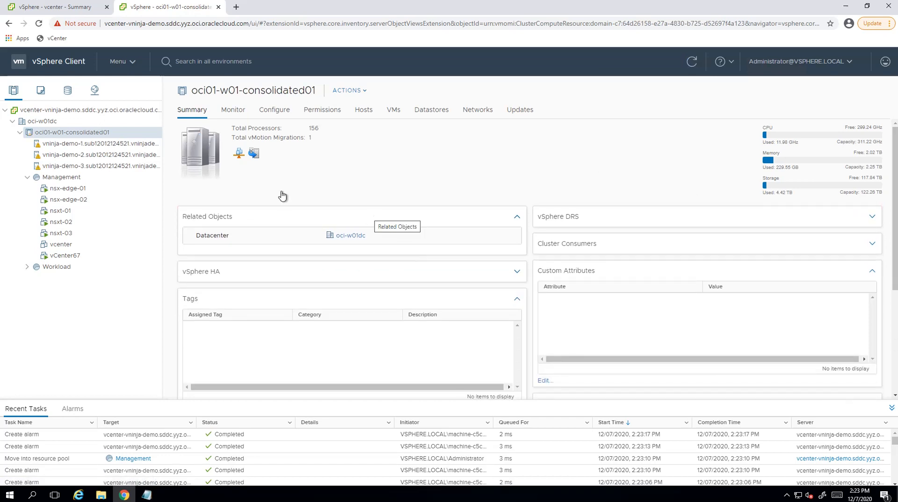
- Set host vninja-demo-1's lockdown mode to Normal, then return to the oci01-w01-consolidated01 cluster
left_click(95, 145)
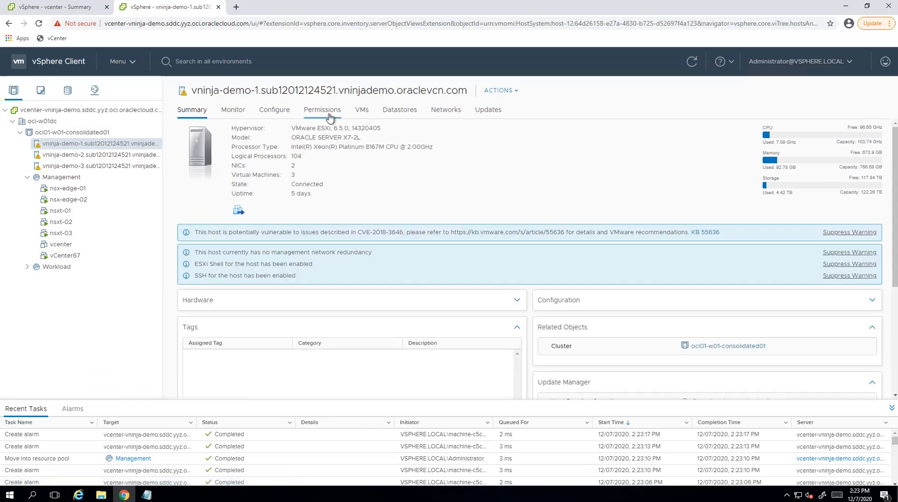
left_click(274, 113)
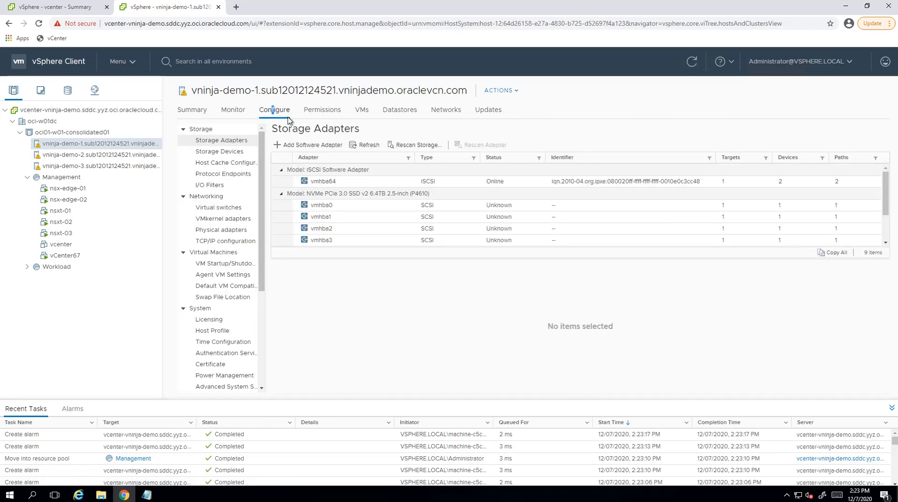
scroll(226, 347, "down", 1)
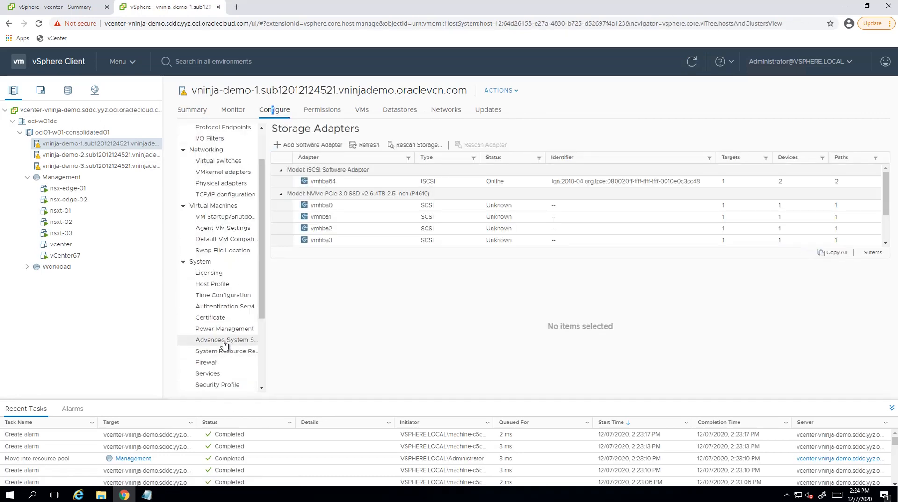
left_click(215, 385)
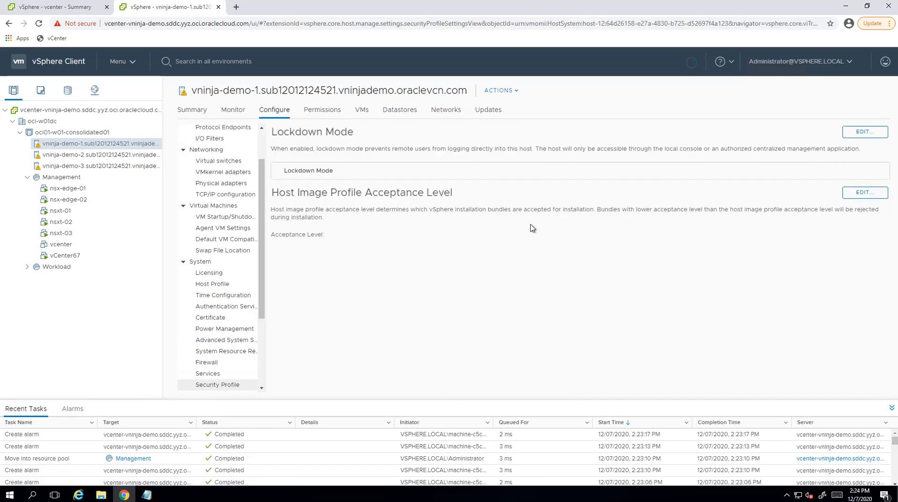
left_click(865, 132)
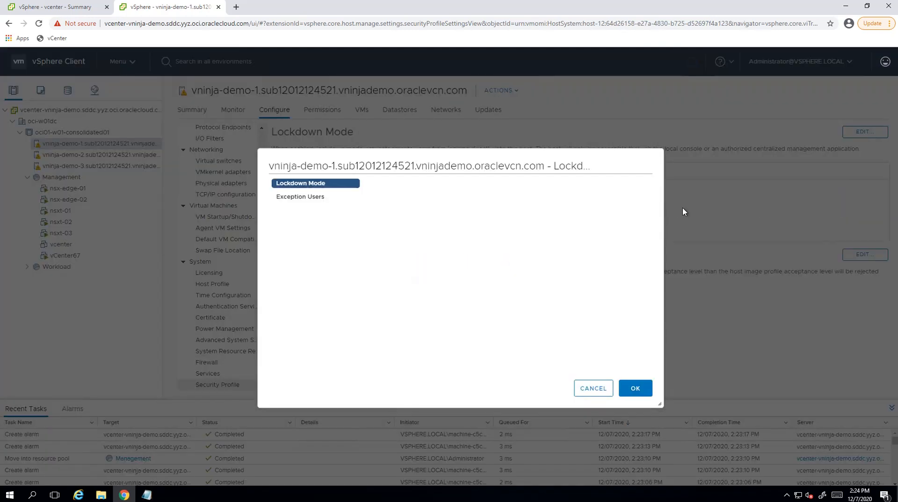
left_click(380, 281)
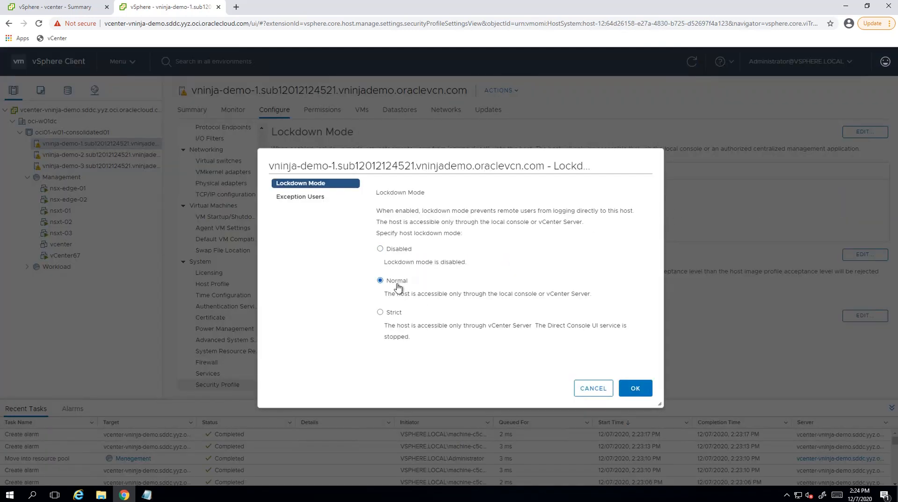
left_click(635, 388)
left_click(192, 110)
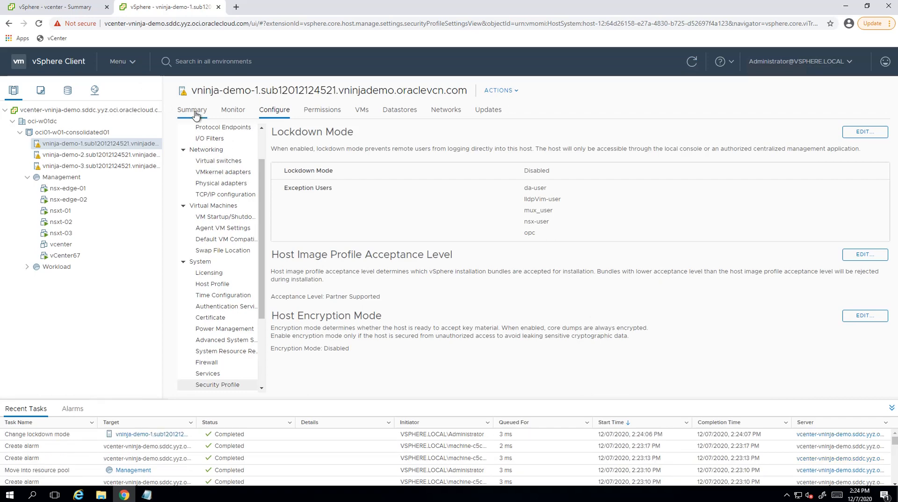
left_click(77, 132)
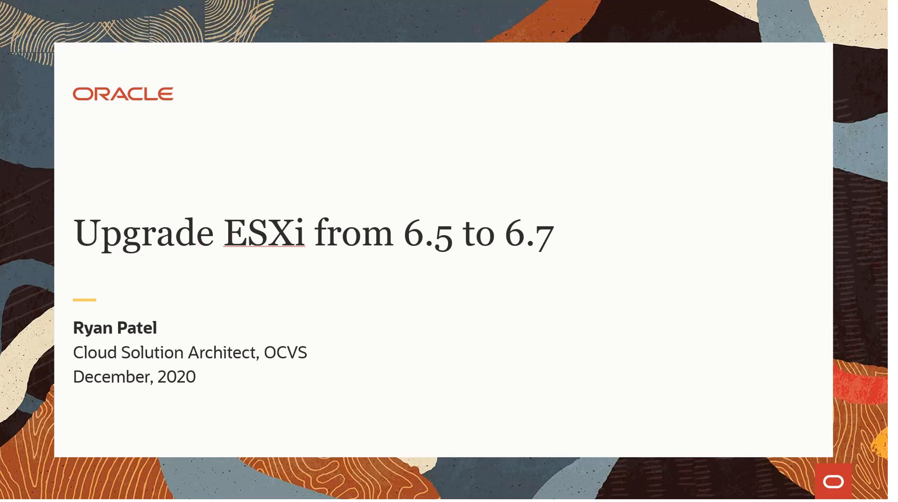
- Advance the slideshow to the Prerequisites slide
key("Right")
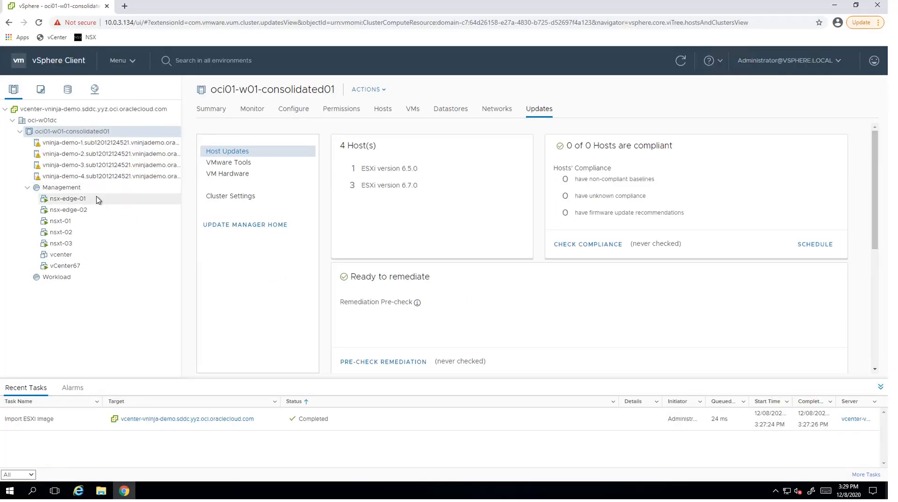
- Glance at hosts vninja-demo-1 to vninja-demo-3, then show the cluster's VM/Host Rules
left_click(122, 146)
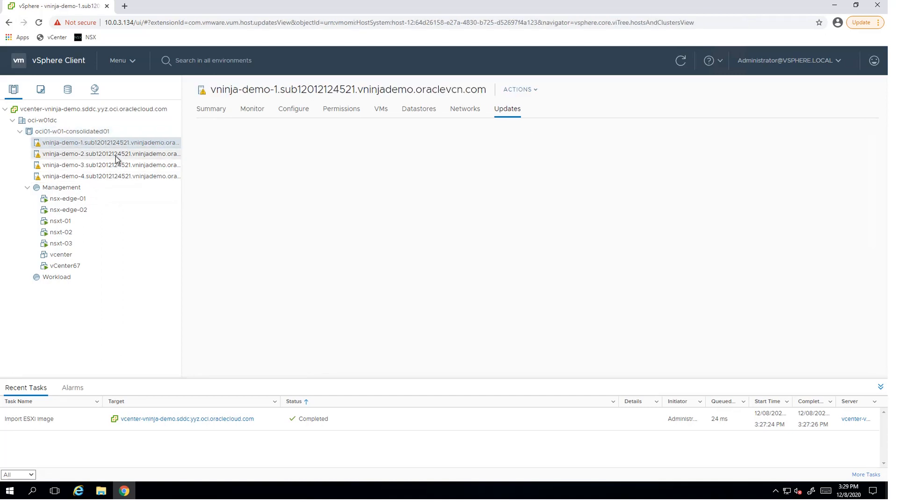
left_click(116, 155)
left_click(119, 167)
left_click(100, 132)
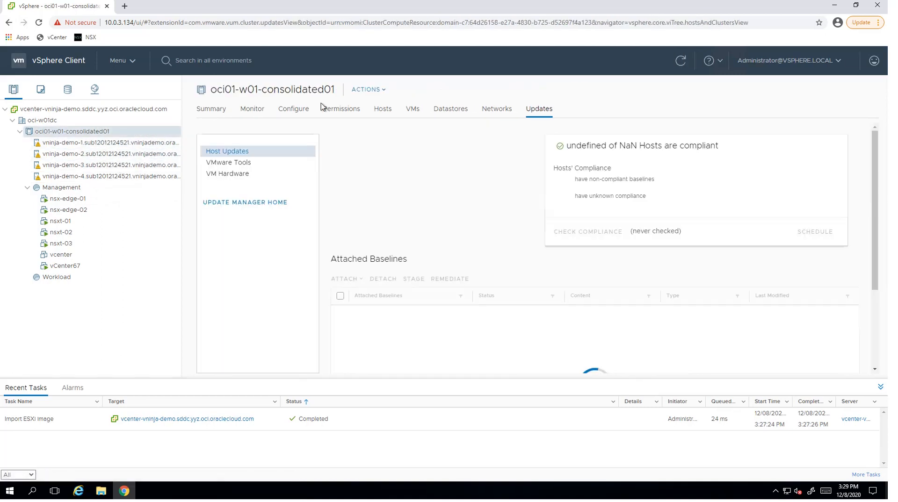
left_click(293, 108)
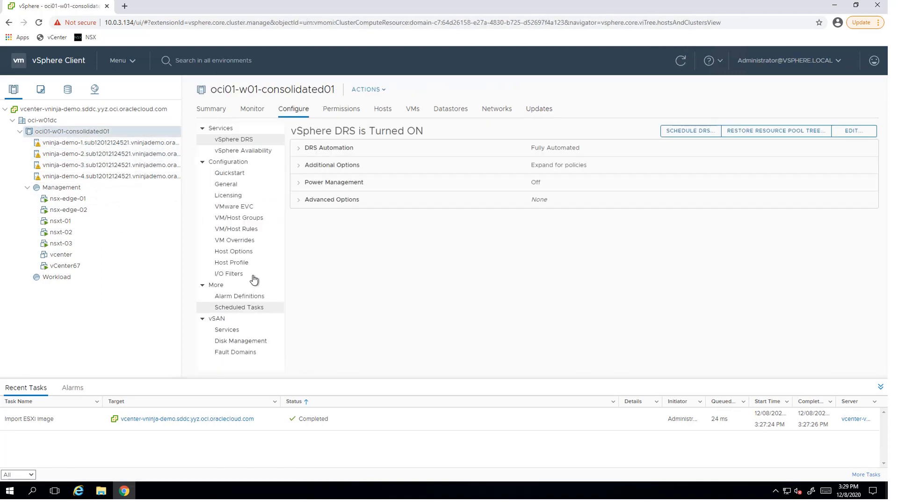
left_click(236, 229)
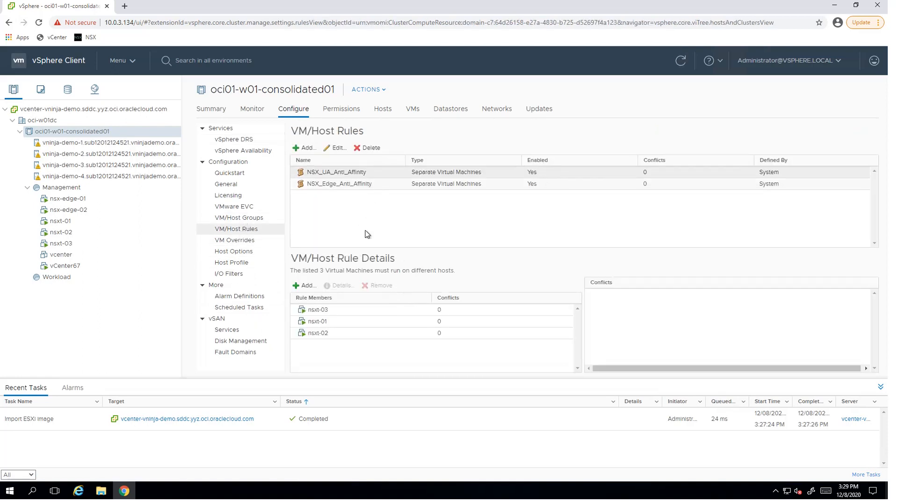
- Review the NSX_UA_Anti_Affinity rule members and its editor without making changes
left_click(333, 299)
left_click(336, 148)
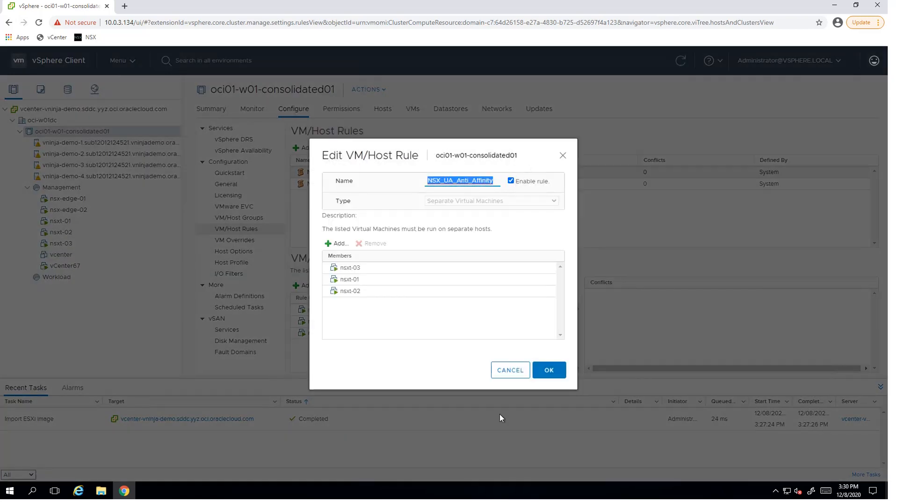
left_click(511, 371)
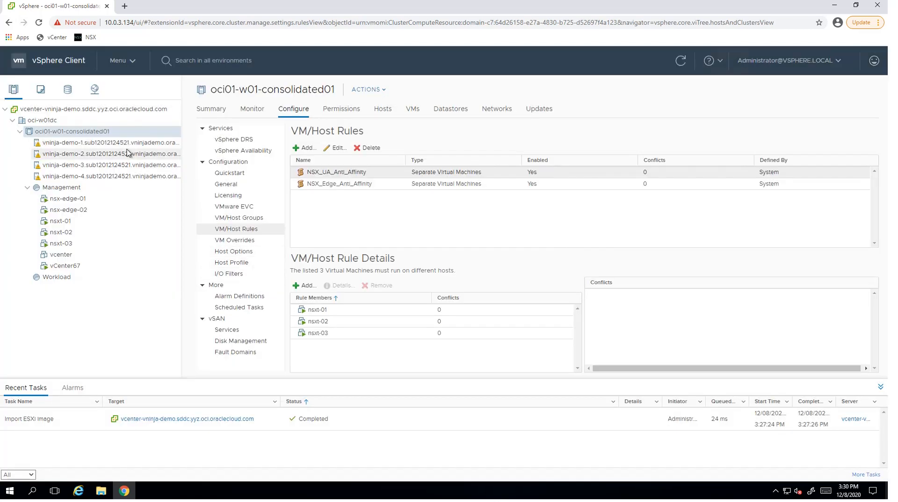
left_click(210, 110)
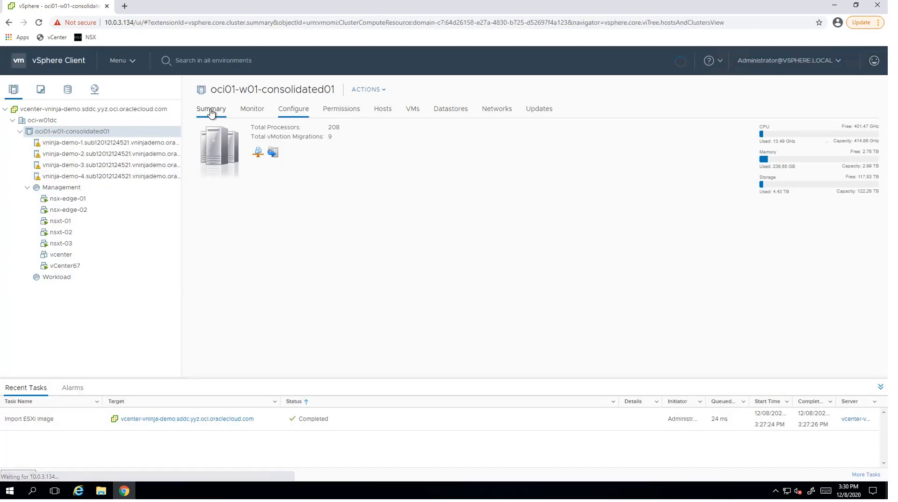
- Confirm vninja-demo-2 runs ESXi 6.7.0 and vninja-demo-4 runs 6.5.0, then show cluster host updates
left_click(129, 153)
left_click(211, 113)
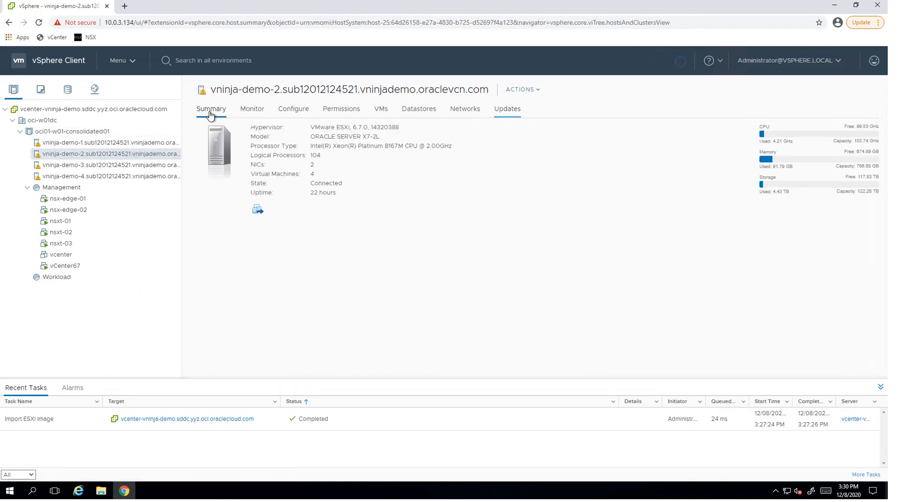
left_click_drag(336, 127, 399, 127)
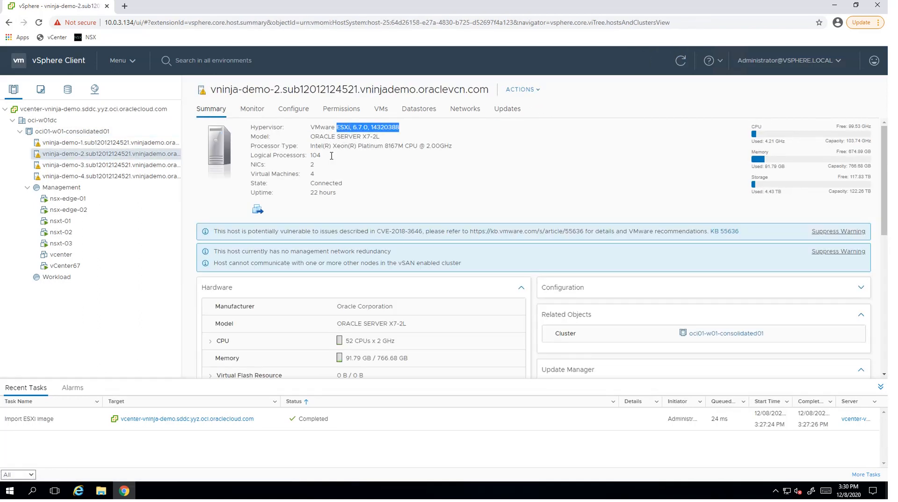
left_click(113, 176)
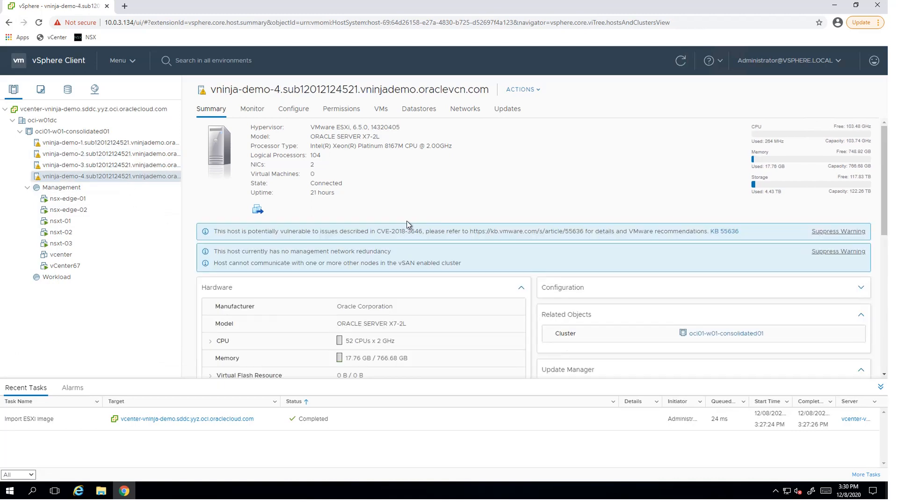
triple_click(347, 127)
left_click(451, 158)
left_click(90, 133)
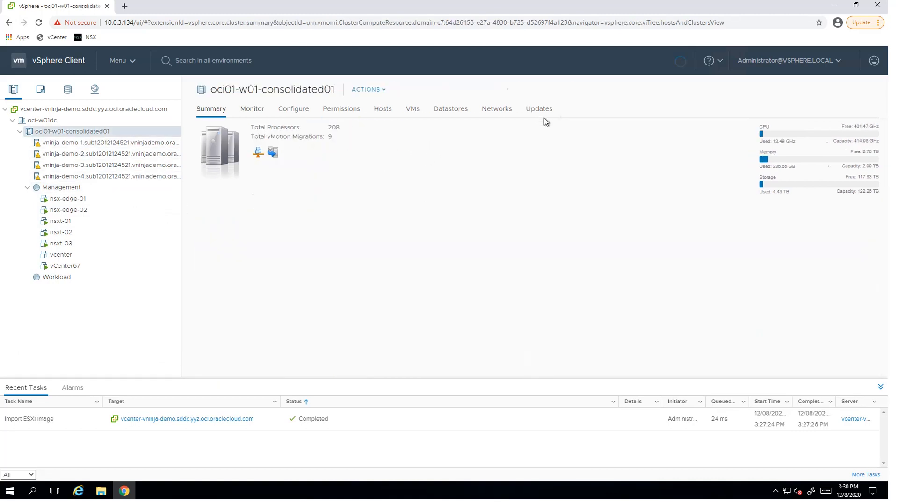
left_click(541, 115)
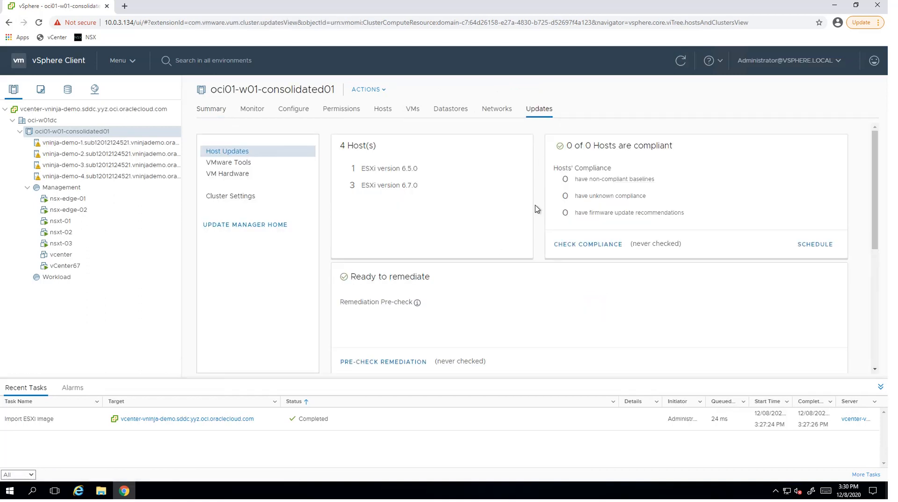
- Import the VMvisor 6.7.0 installer ISO into Update Manager's ESXi images
left_click(248, 225)
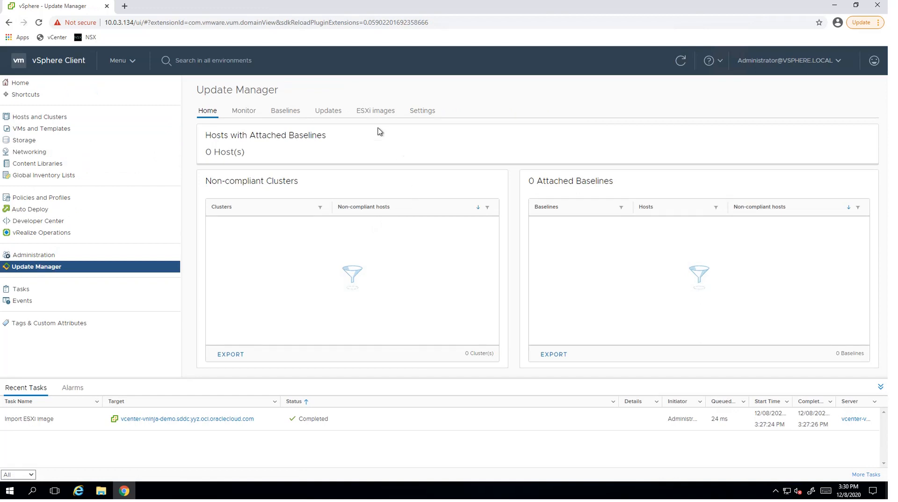
left_click(376, 111)
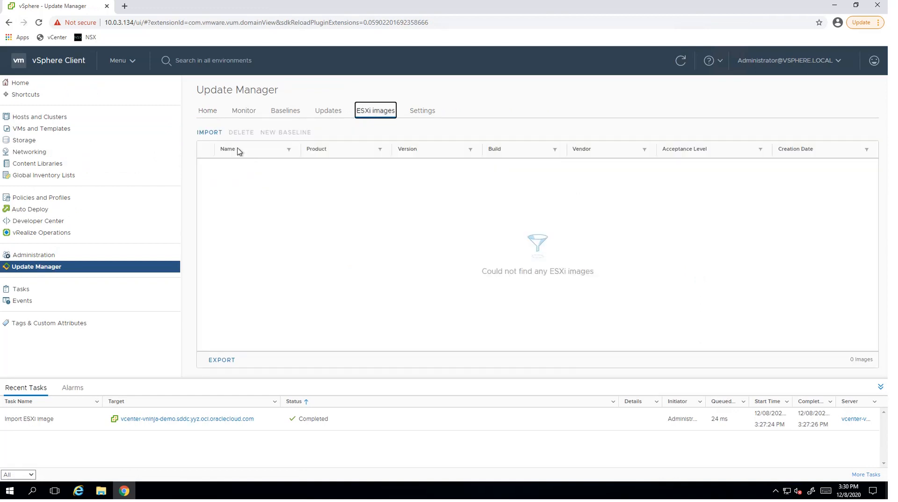
left_click(213, 133)
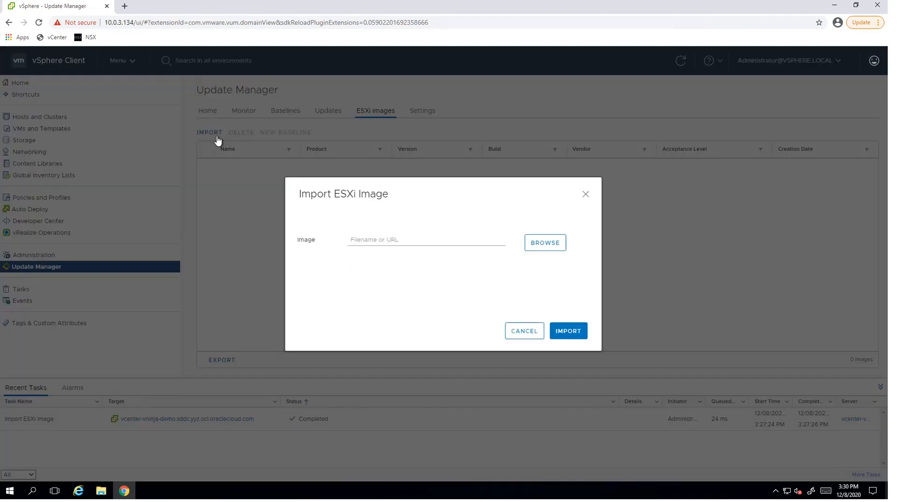
left_click(532, 247)
left_click(171, 79)
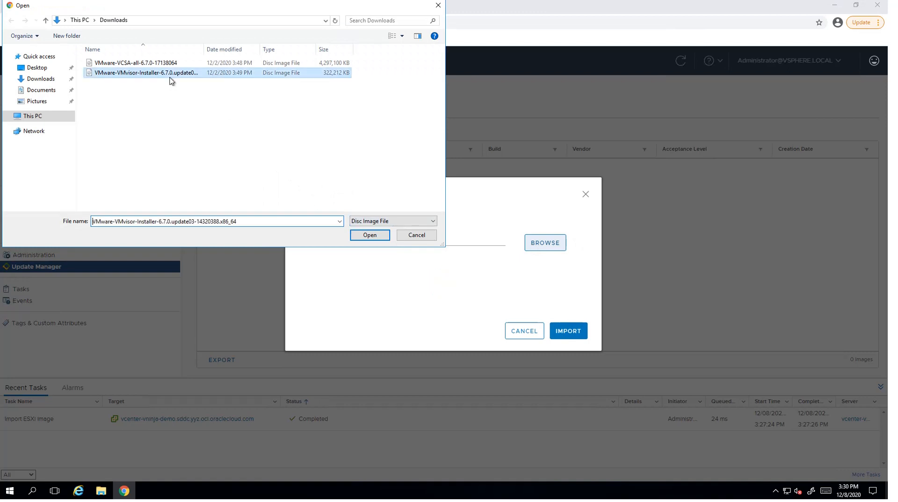
left_click(369, 235)
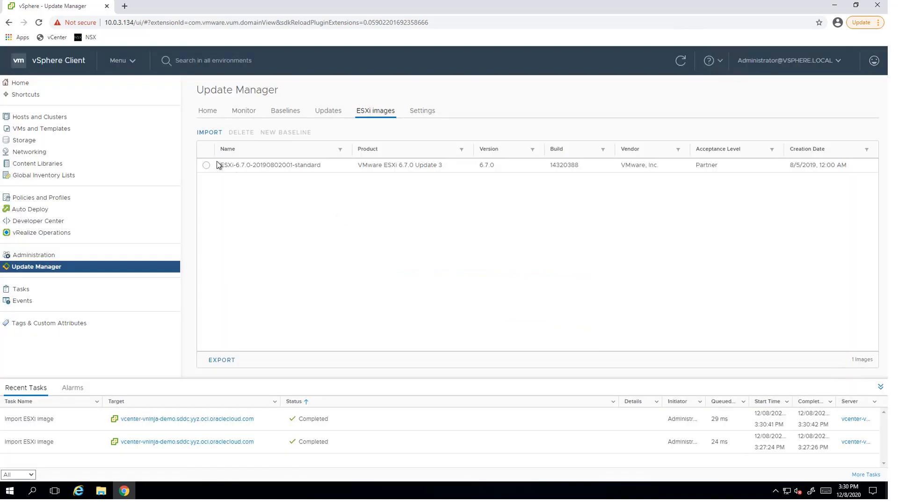
- Create upgrade baseline esxi67upgrade from the imported ESXi 6.7.0 image
left_click(206, 166)
left_click(287, 133)
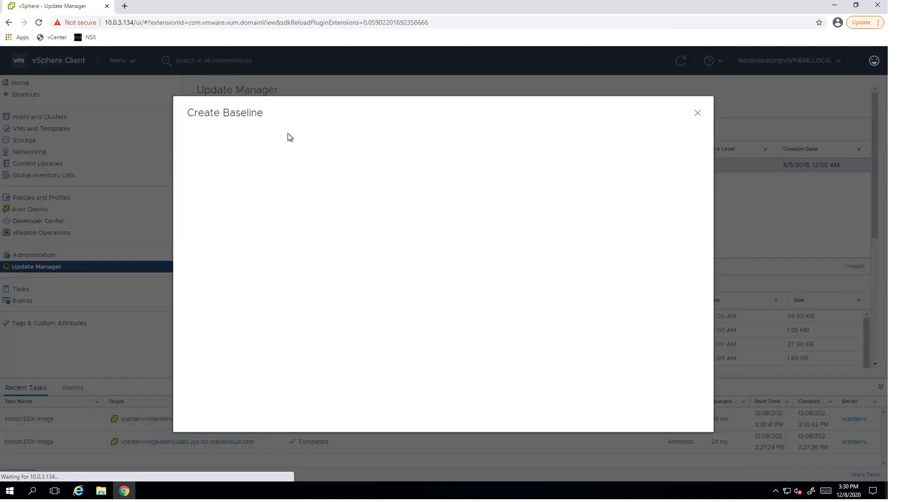
left_click(466, 186)
left_click(465, 199)
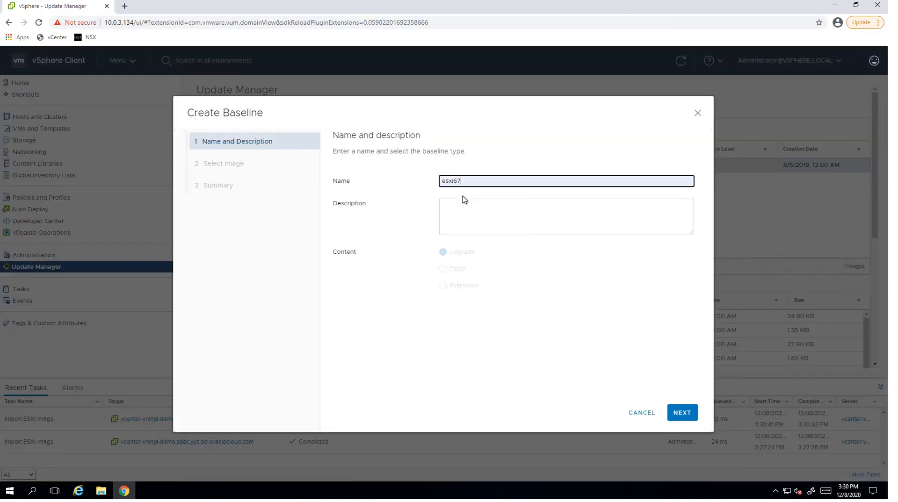
type("upgrade")
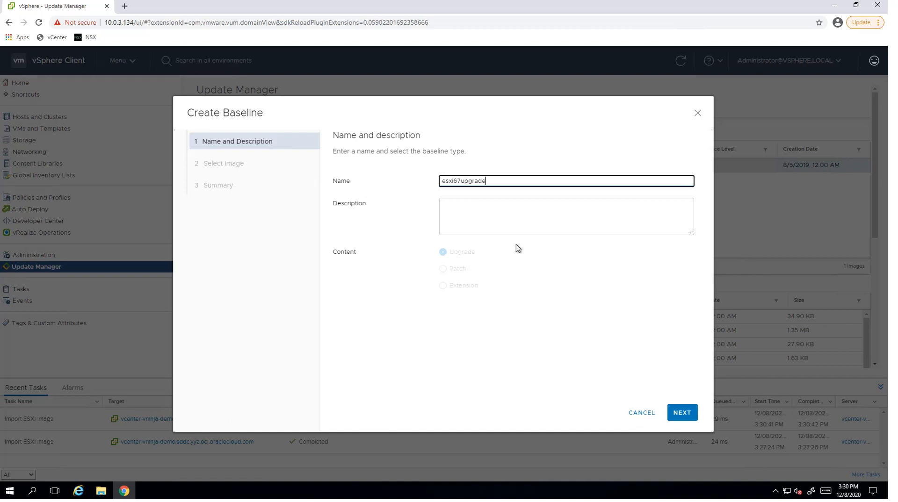
key("Tab")
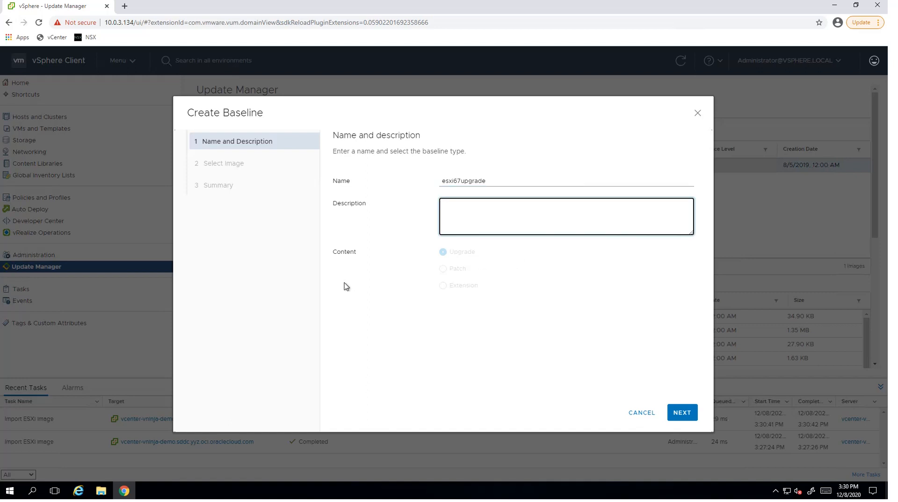
left_click(345, 254)
double_click(463, 255)
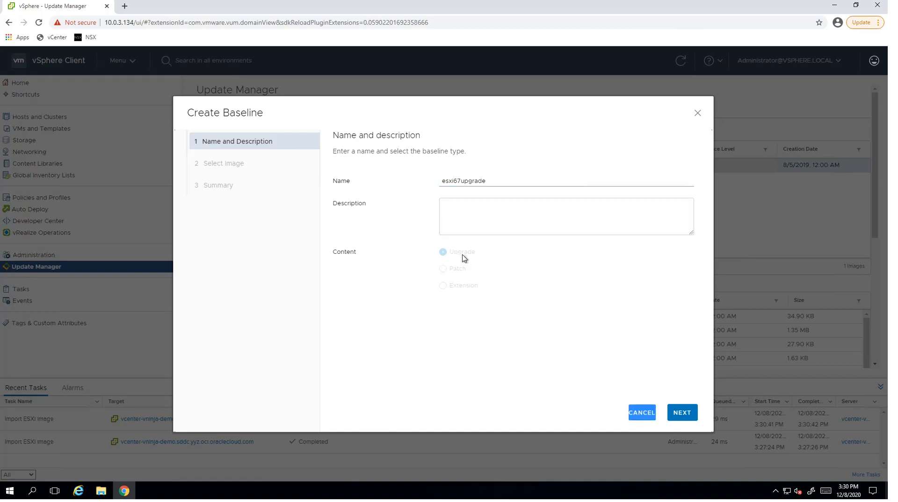
left_click(477, 317)
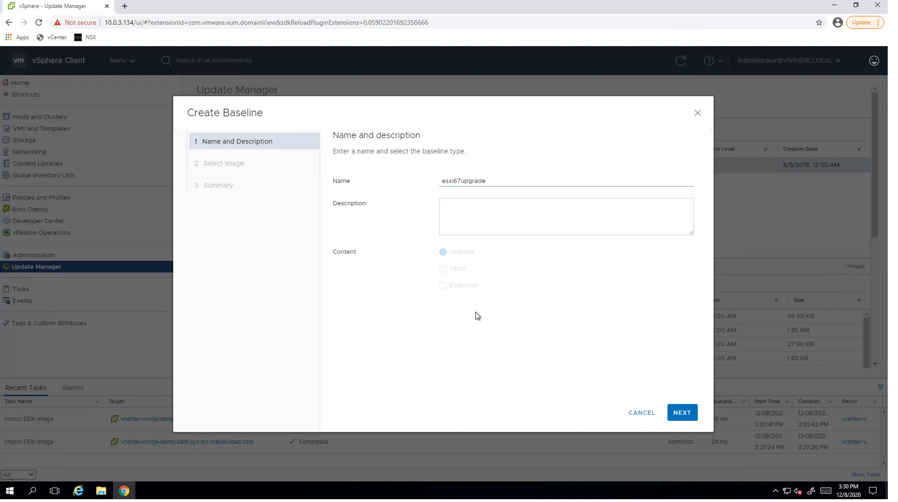
left_click(684, 413)
left_click(687, 416)
left_click(686, 414)
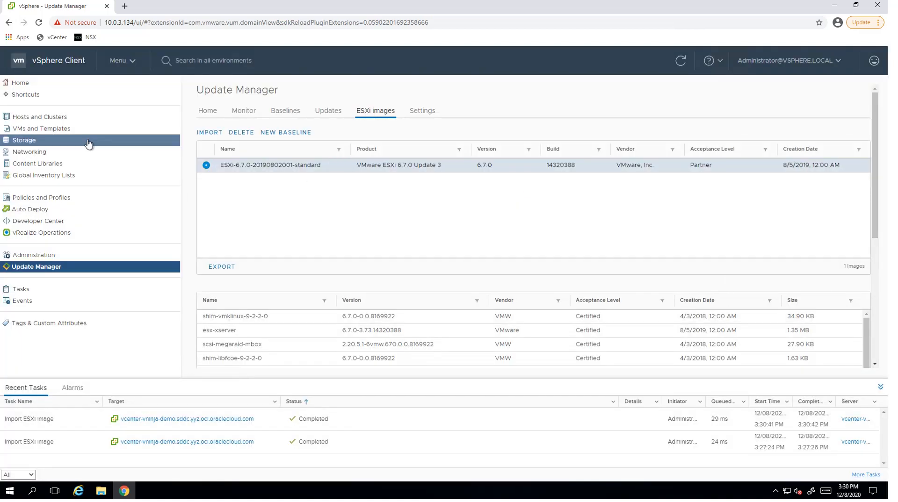
- Attach the esxi67upgrade baseline to host vninja-demo-4
left_click(64, 123)
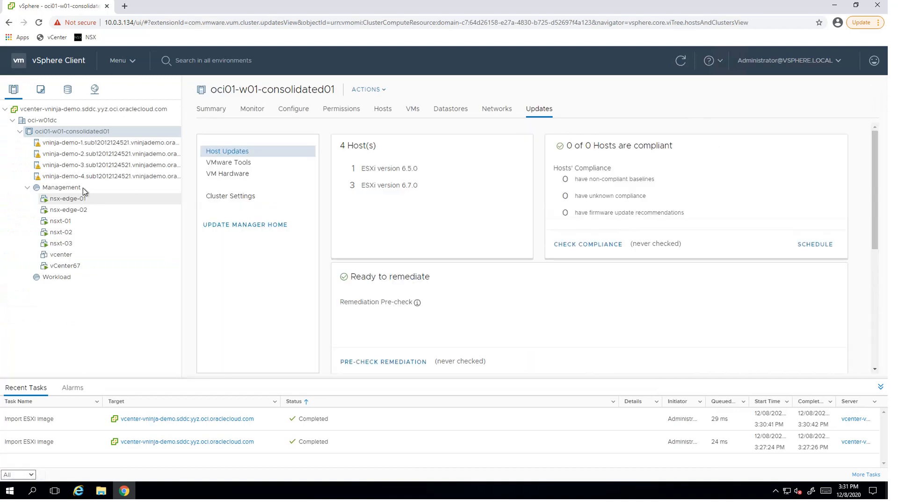
left_click(92, 180)
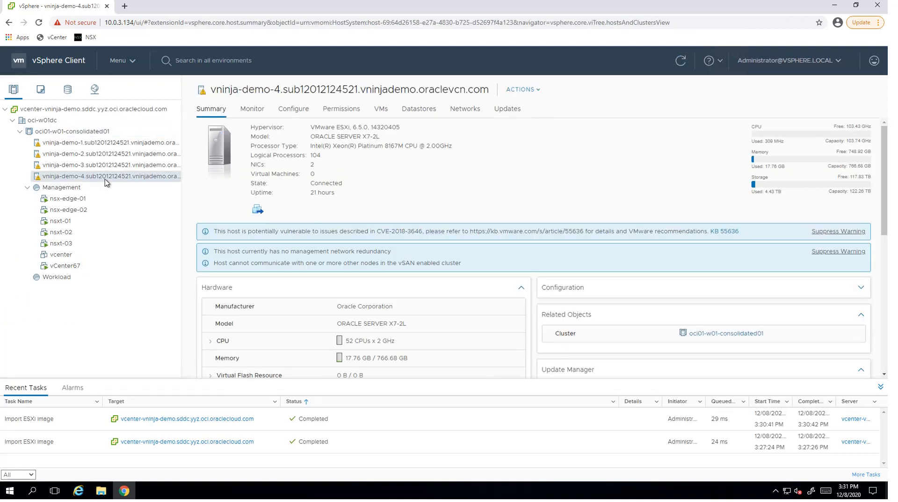
left_click(508, 109)
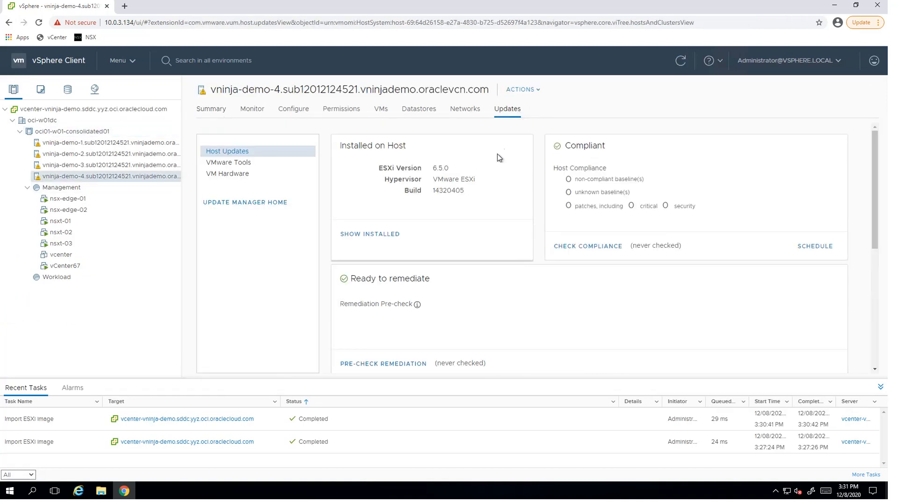
scroll(606, 293, "down", 5)
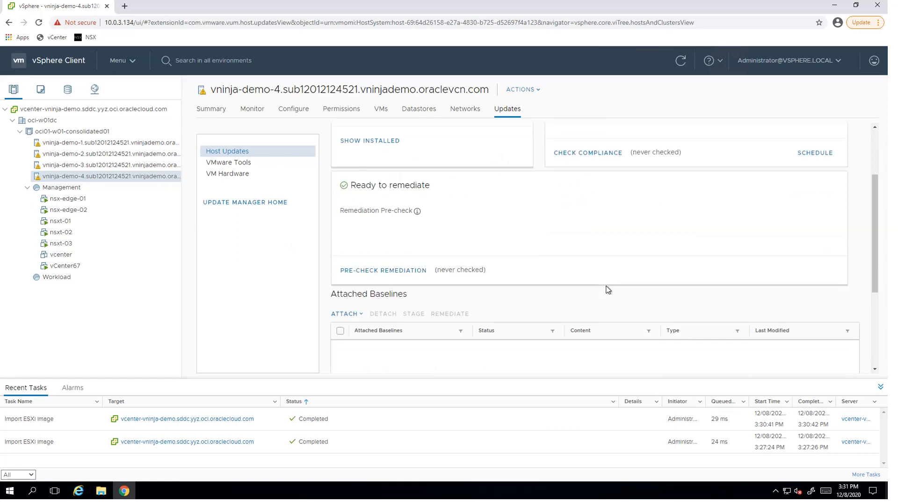
left_click(347, 175)
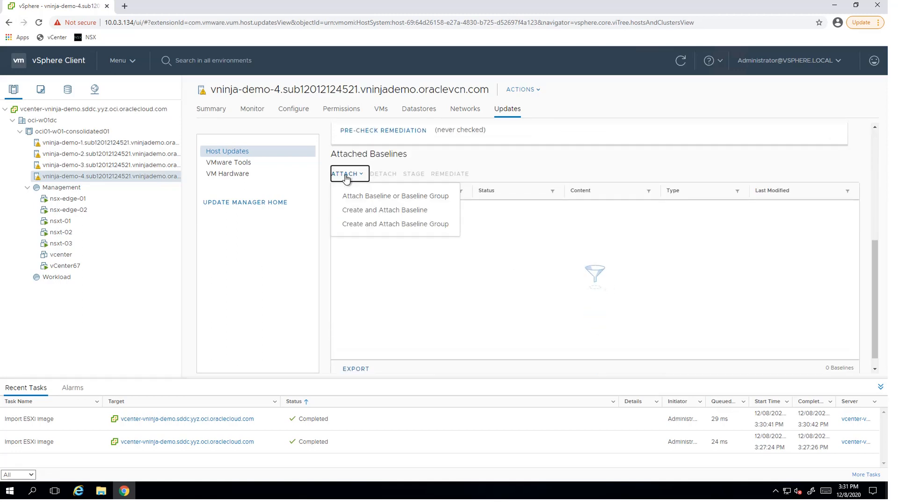
left_click(377, 197)
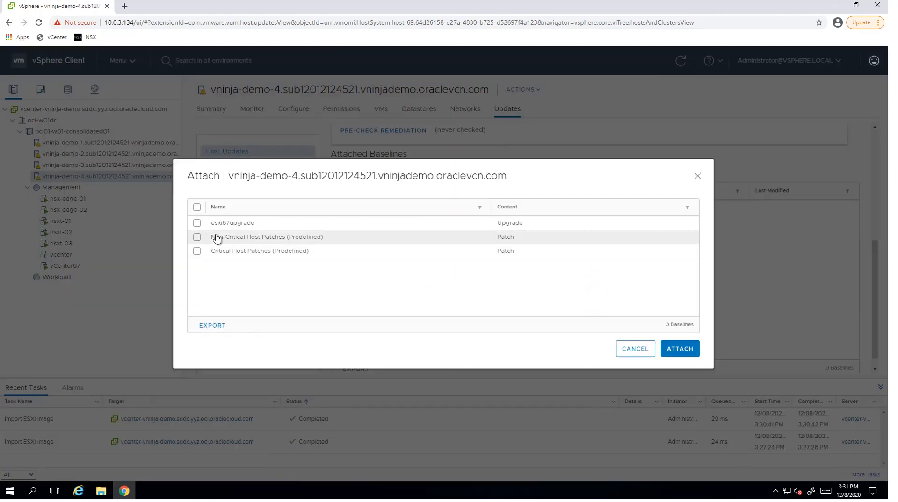
left_click(197, 223)
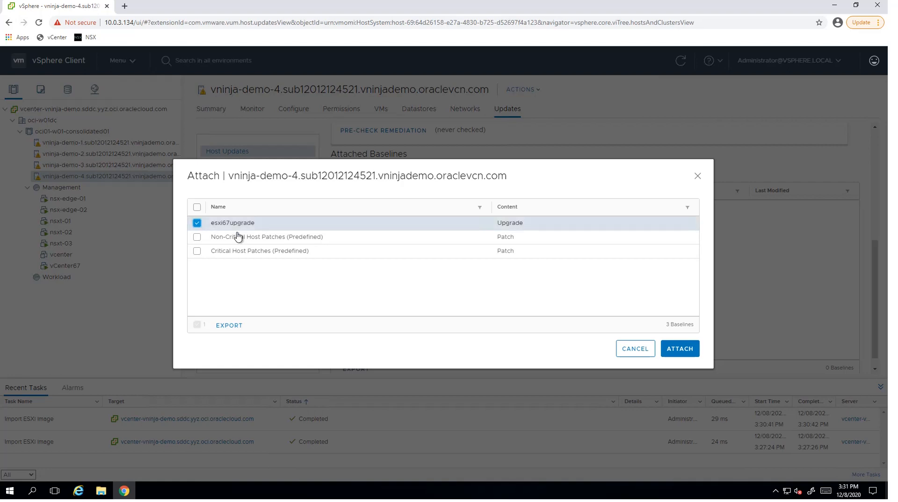
left_click(679, 350)
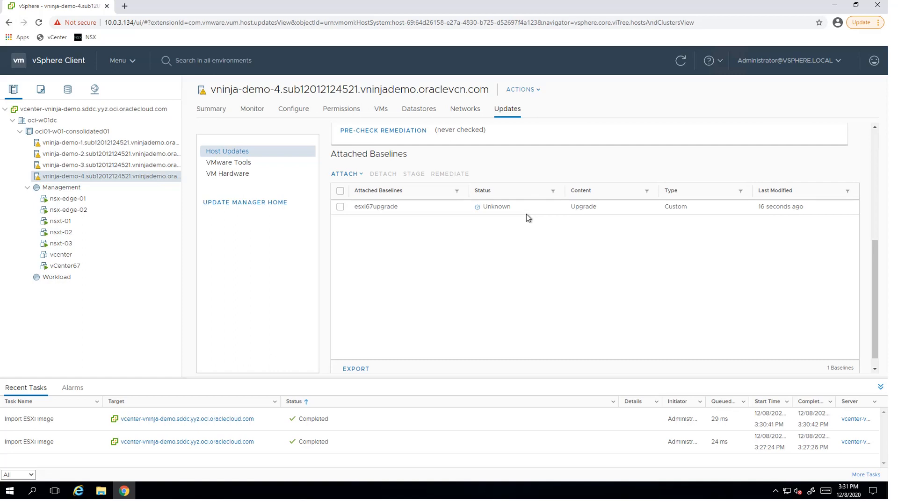
- Remediate vninja-demo-4 against esxi67upgrade, accepting the EULA, to install ESXi 6.7.0
left_click(340, 206)
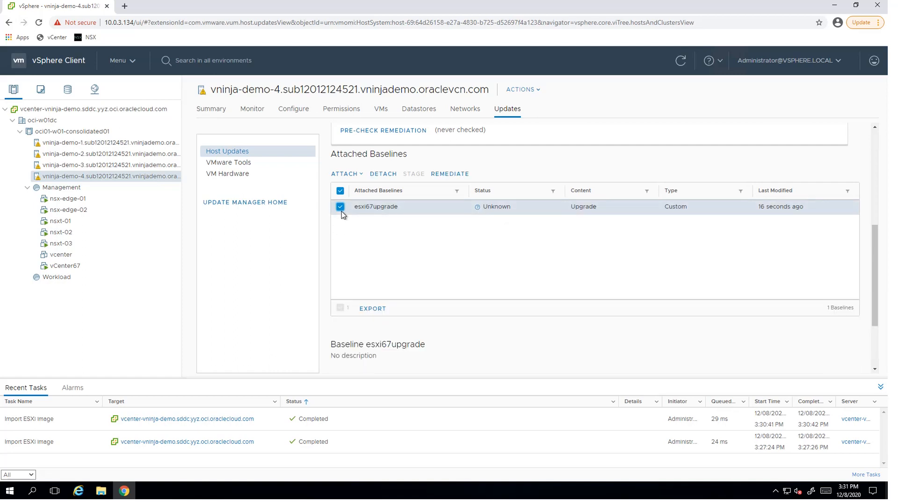
left_click(450, 174)
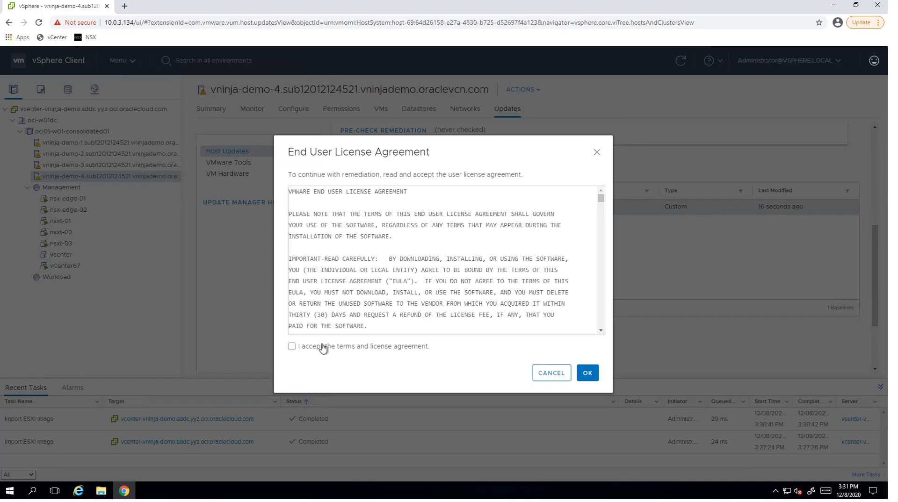
left_click(322, 346)
left_click(589, 373)
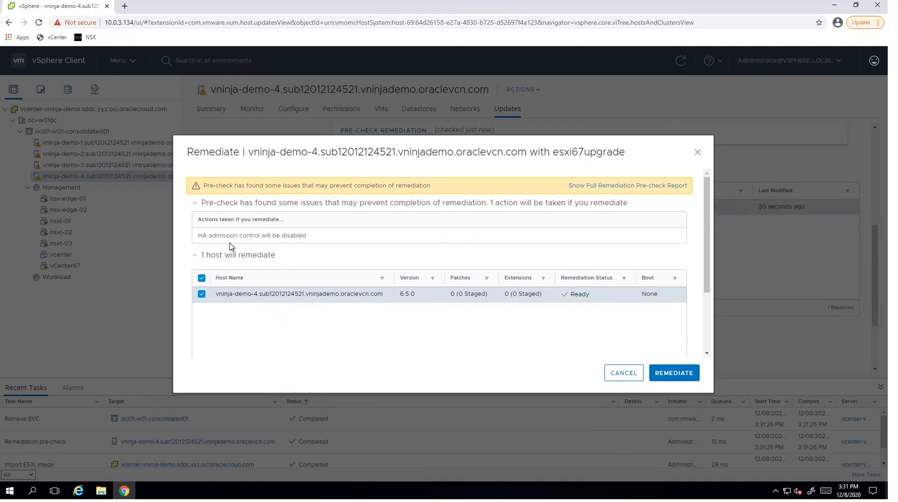
left_click_drag(224, 238, 345, 240)
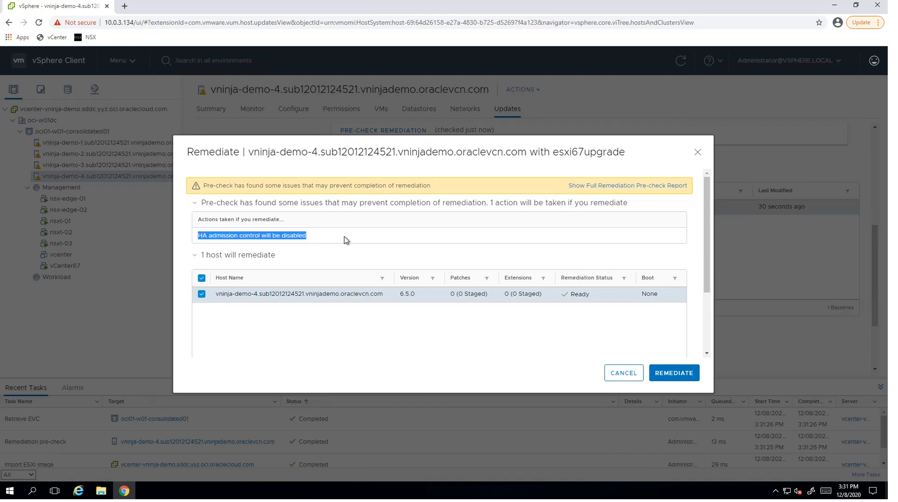
left_click(346, 240)
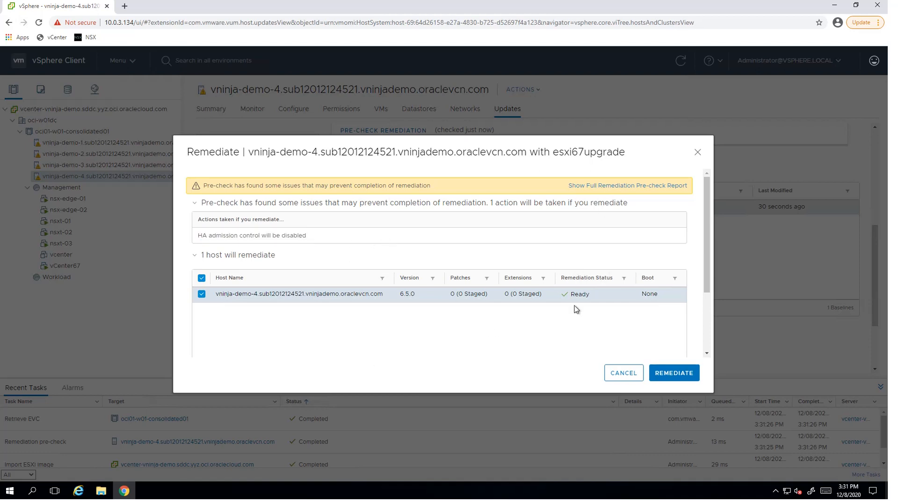
scroll(630, 335, "down", 2)
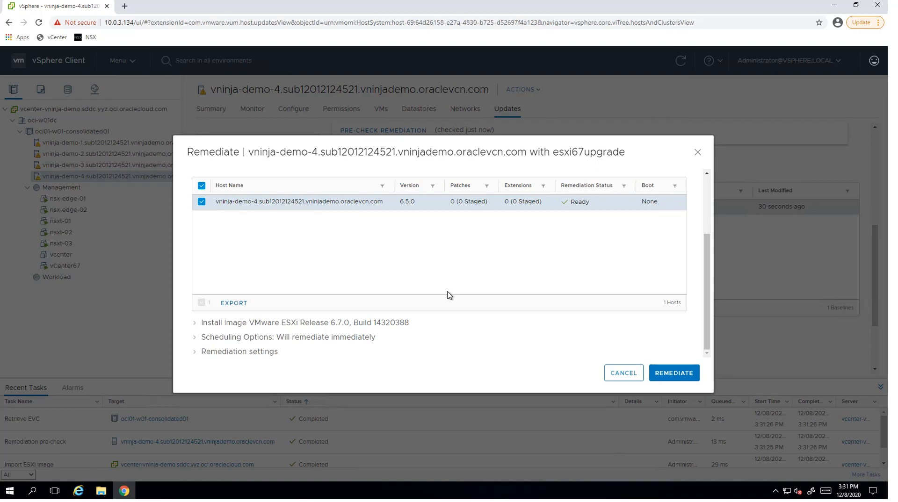
left_click(686, 373)
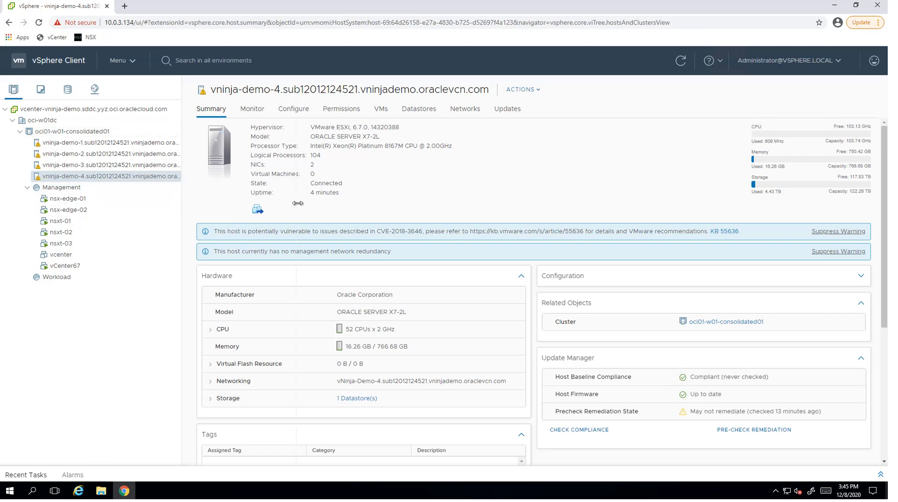
- Confirm vninja-demo-4 is compliant with esxi67upgrade and now runs ESXi 6.7.0
left_click_drag(297, 203, 297, 202)
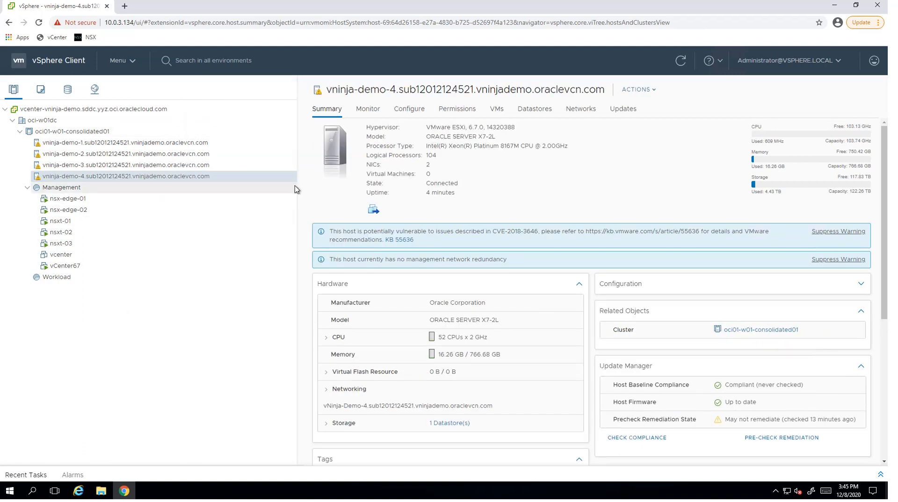
left_click_drag(236, 186, 237, 188)
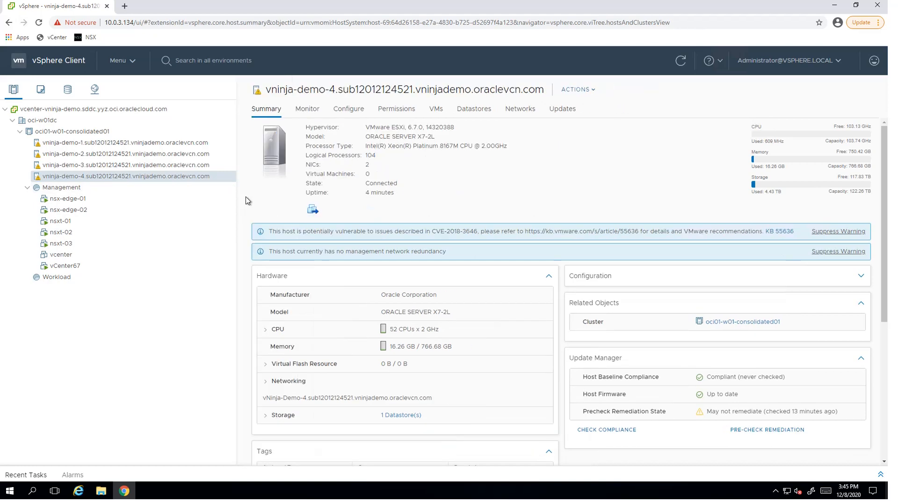
left_click(567, 112)
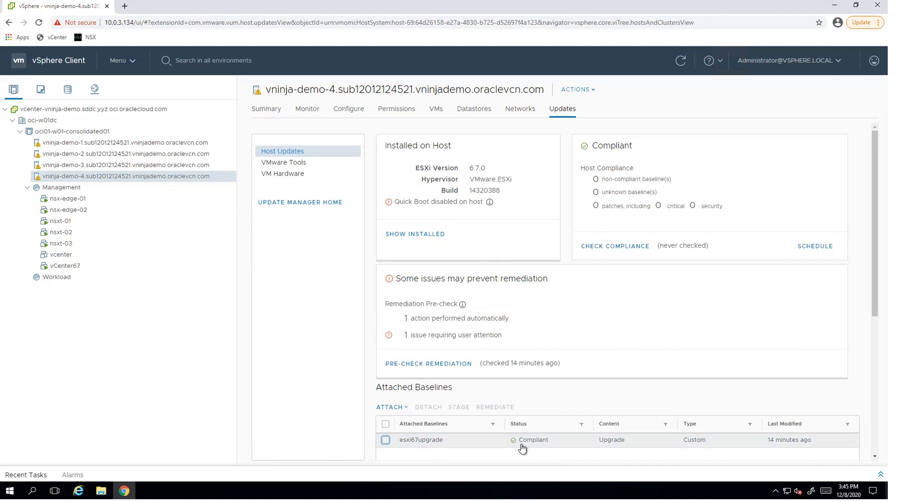
left_click(489, 445)
left_click(268, 111)
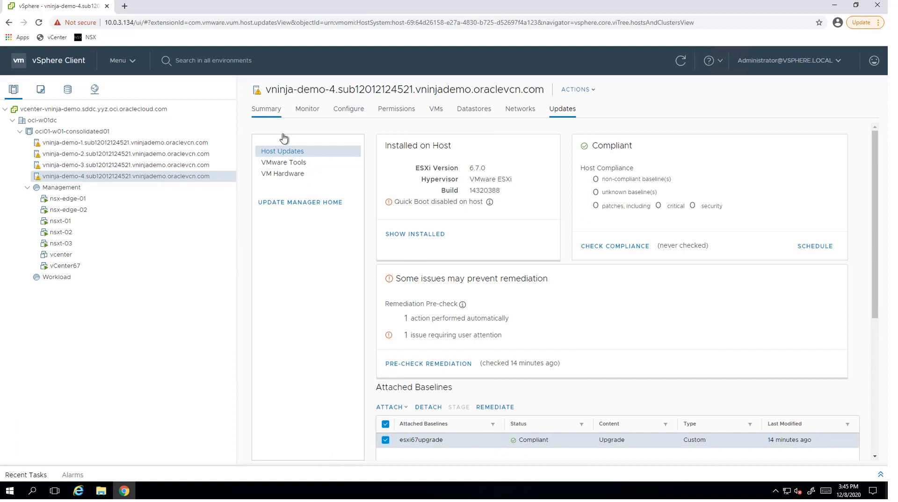
left_click_drag(369, 127, 427, 125)
left_click(459, 162)
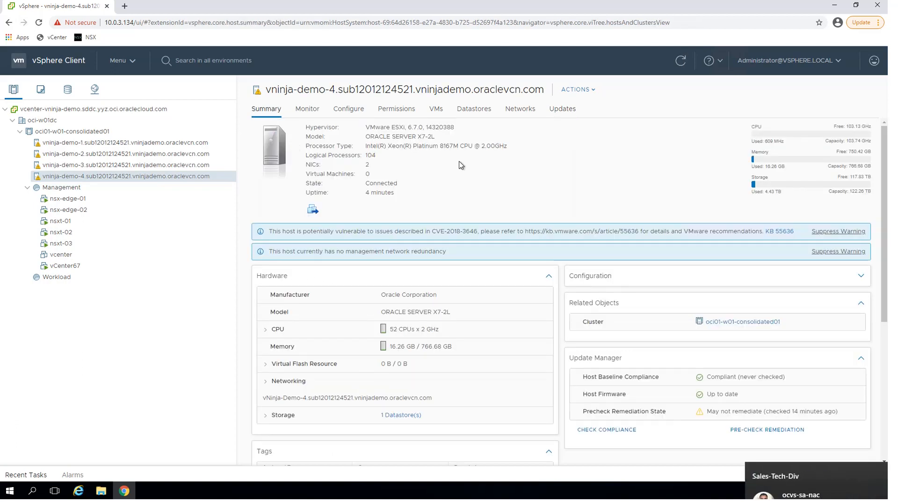
- Review vSAN health and virtual objects for cluster oci01-w01-consolidated01, ending on its summary
left_click(103, 132)
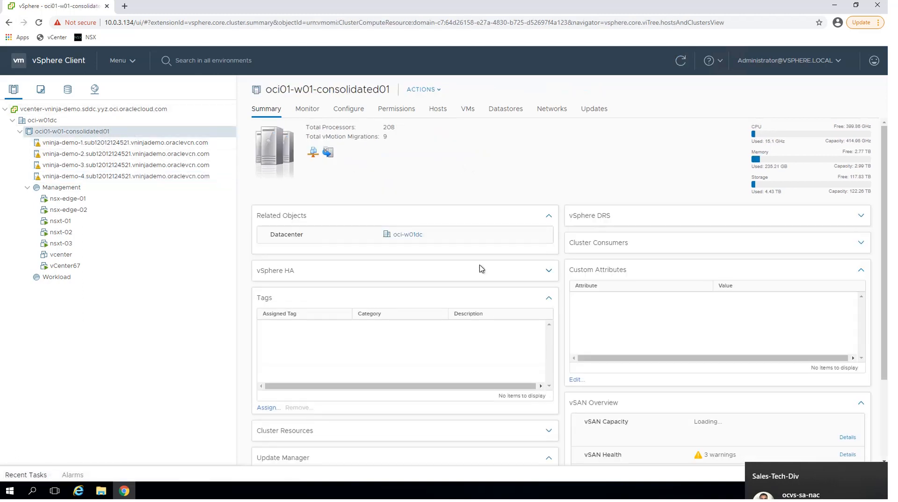
scroll(485, 273, "down", 2)
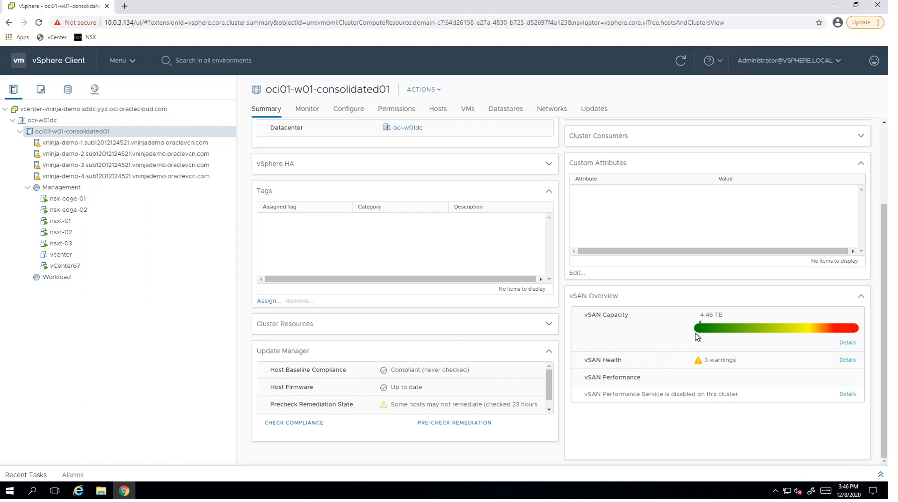
left_click(847, 361)
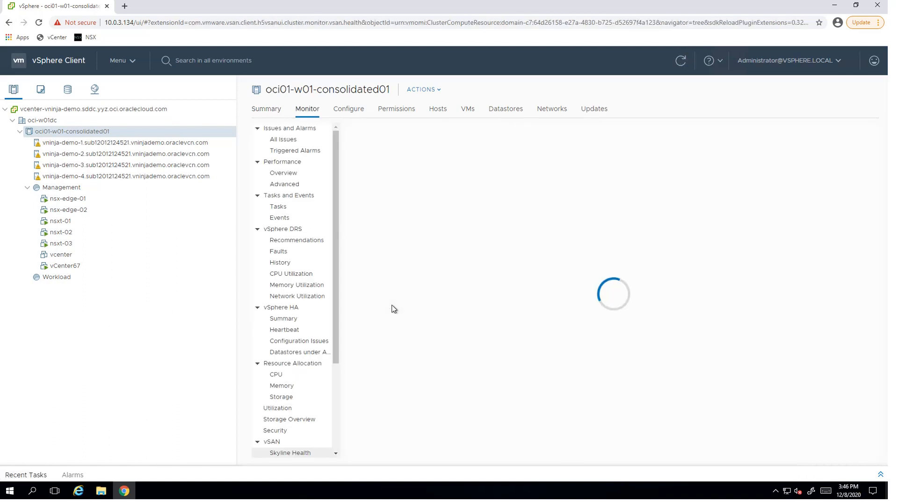
scroll(293, 318, "down", 3)
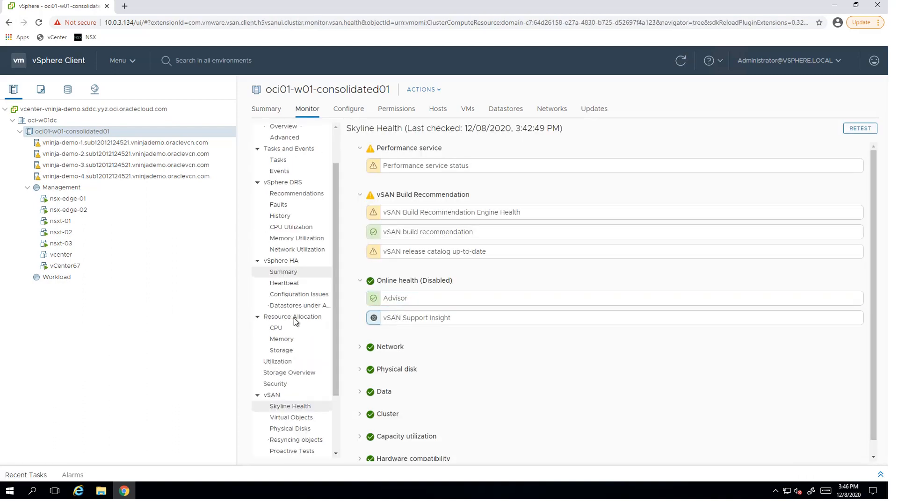
left_click(283, 343)
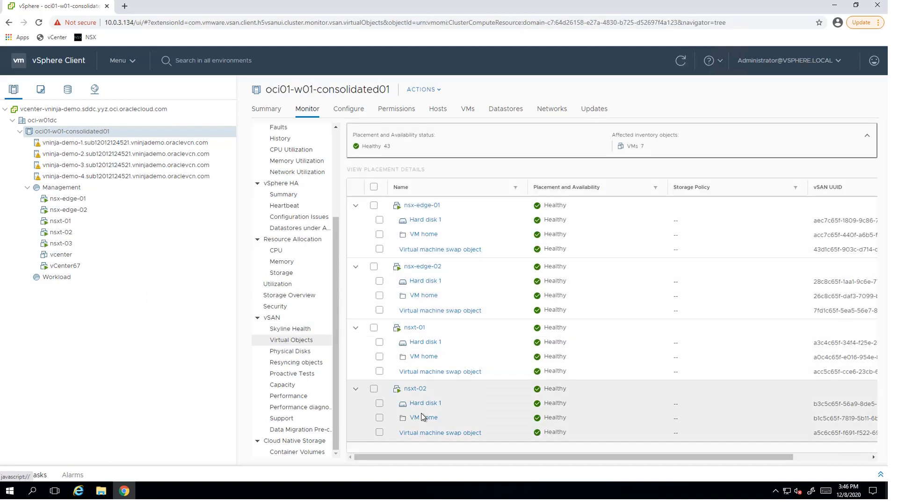
left_click(263, 112)
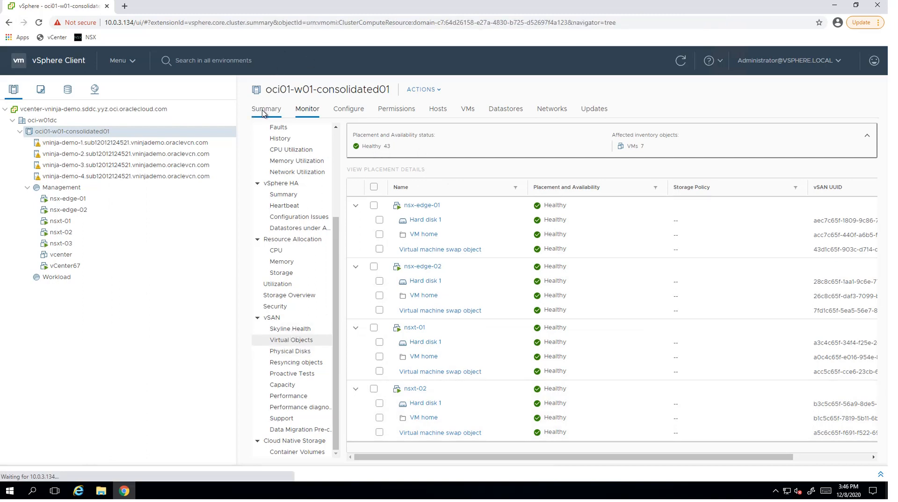